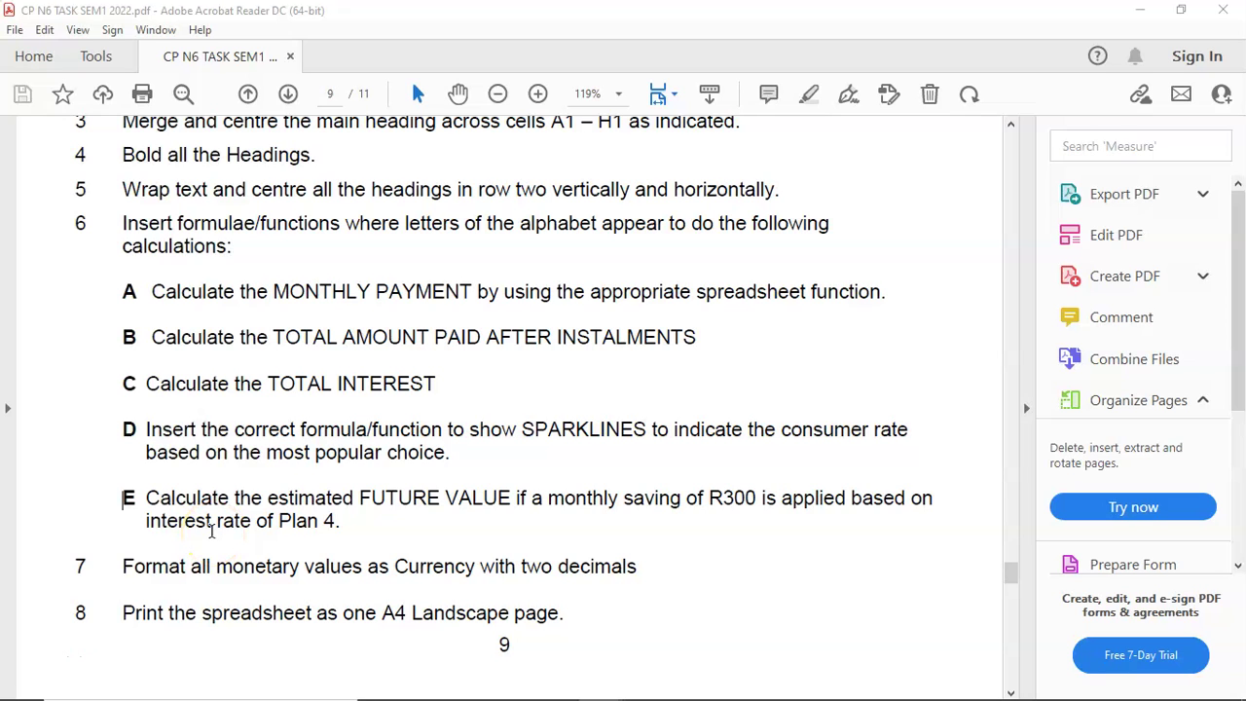
# Step: Review the spreadsheet instructions in the PDF task and highlight item D about showing sparklines for the consumer rate
pyautogui.scroll(4, 431, 406)
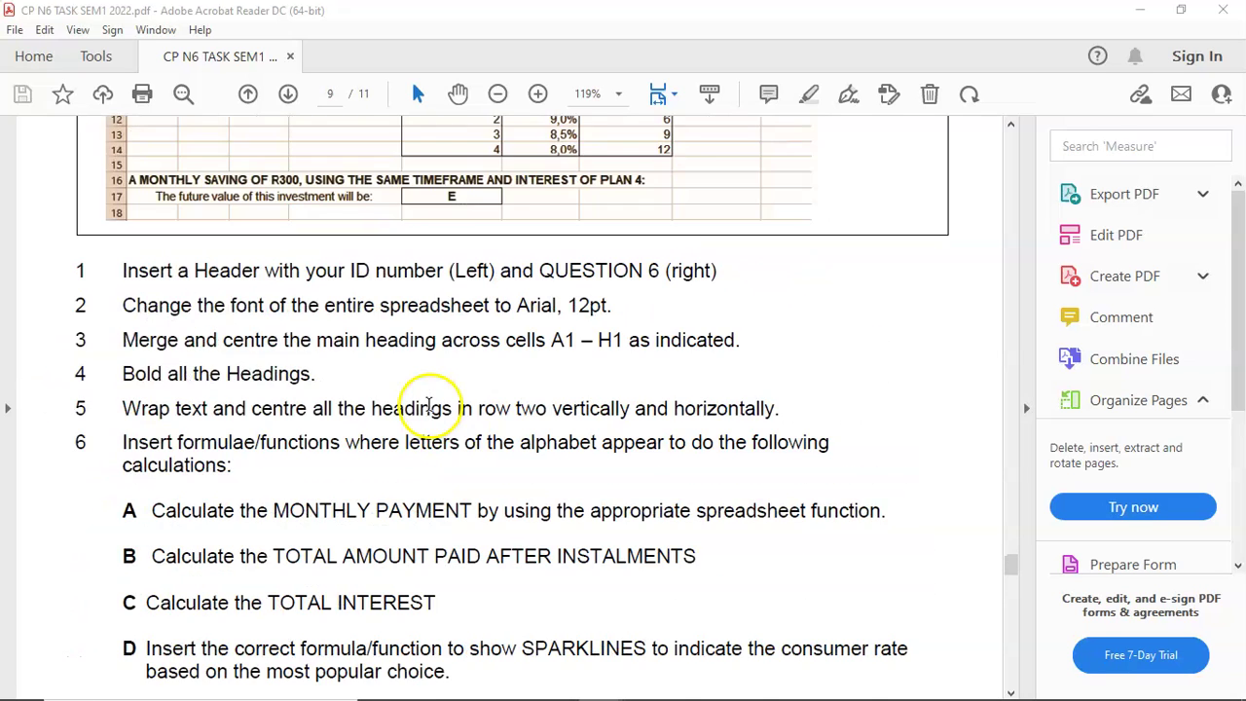
pyautogui.scroll(4, 424, 413)
pyautogui.scroll(-8, 411, 406)
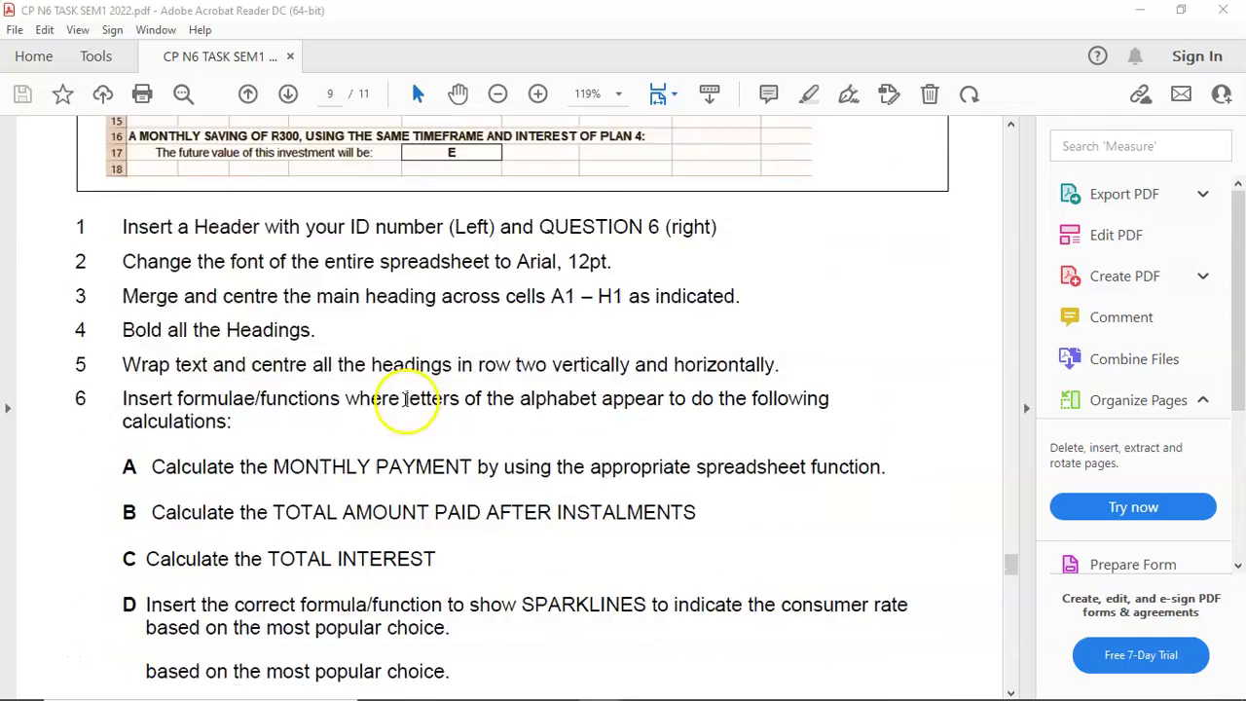
pyautogui.scroll(1, 399, 394)
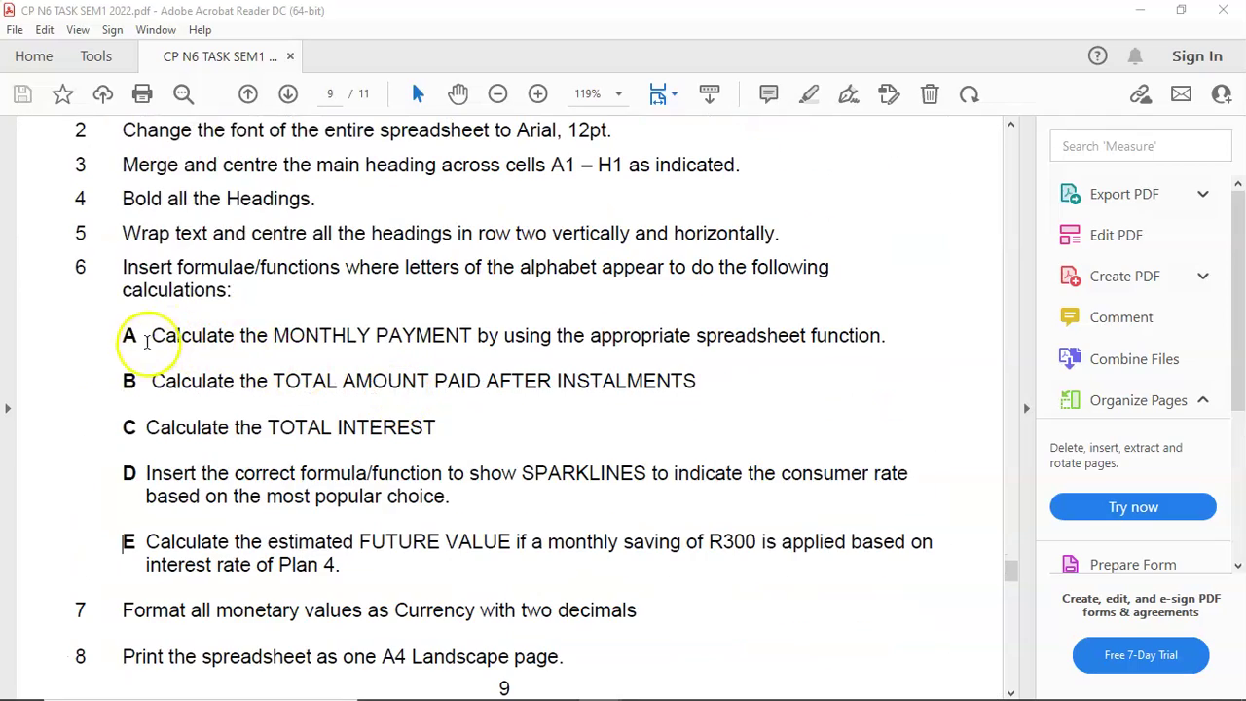
pyautogui.scroll(-1, 151, 375)
pyautogui.scroll(1, 125, 390)
pyautogui.scroll(-2, 123, 467)
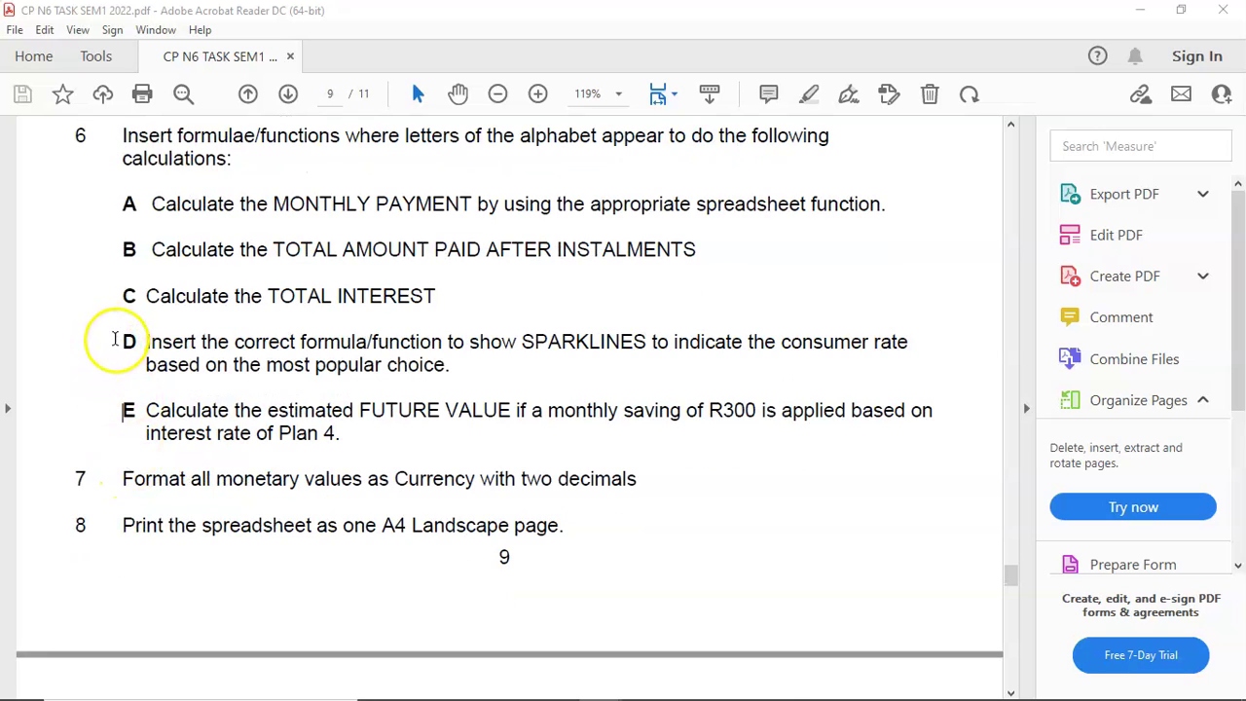
pyautogui.moveTo(117, 339)
pyautogui.mouseDown()
pyautogui.moveTo(436, 345)
pyautogui.moveTo(348, 341)
pyautogui.moveTo(595, 336)
pyautogui.moveTo(601, 325)
pyautogui.moveTo(606, 364)
pyautogui.moveTo(898, 364)
pyautogui.moveTo(548, 373)
pyautogui.moveTo(473, 364)
pyautogui.moveTo(707, 339)
pyautogui.moveTo(909, 340)
pyautogui.moveTo(897, 349)
pyautogui.mouseUp()
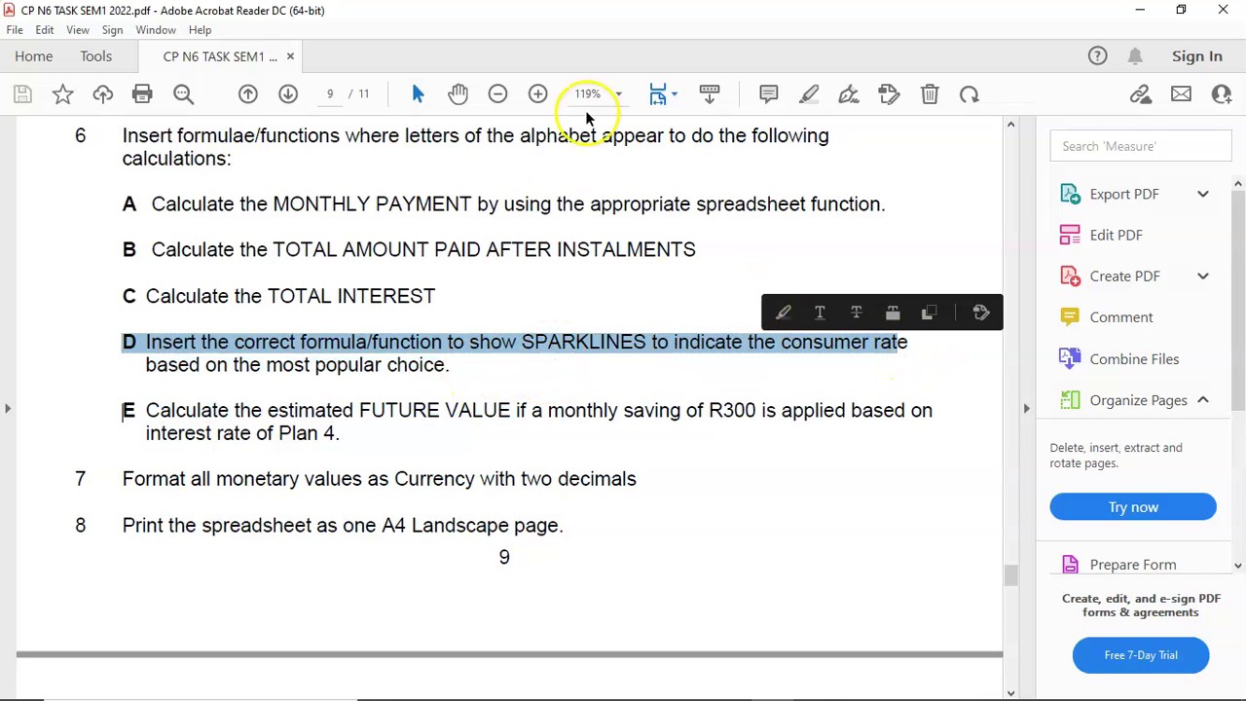
# Step: Switch to the QUESTION 6 MEMOO workbook in Excel and look at the sparkline types available for the CONSUMER RATE CHART column
pyautogui.moveTo(817, 684)
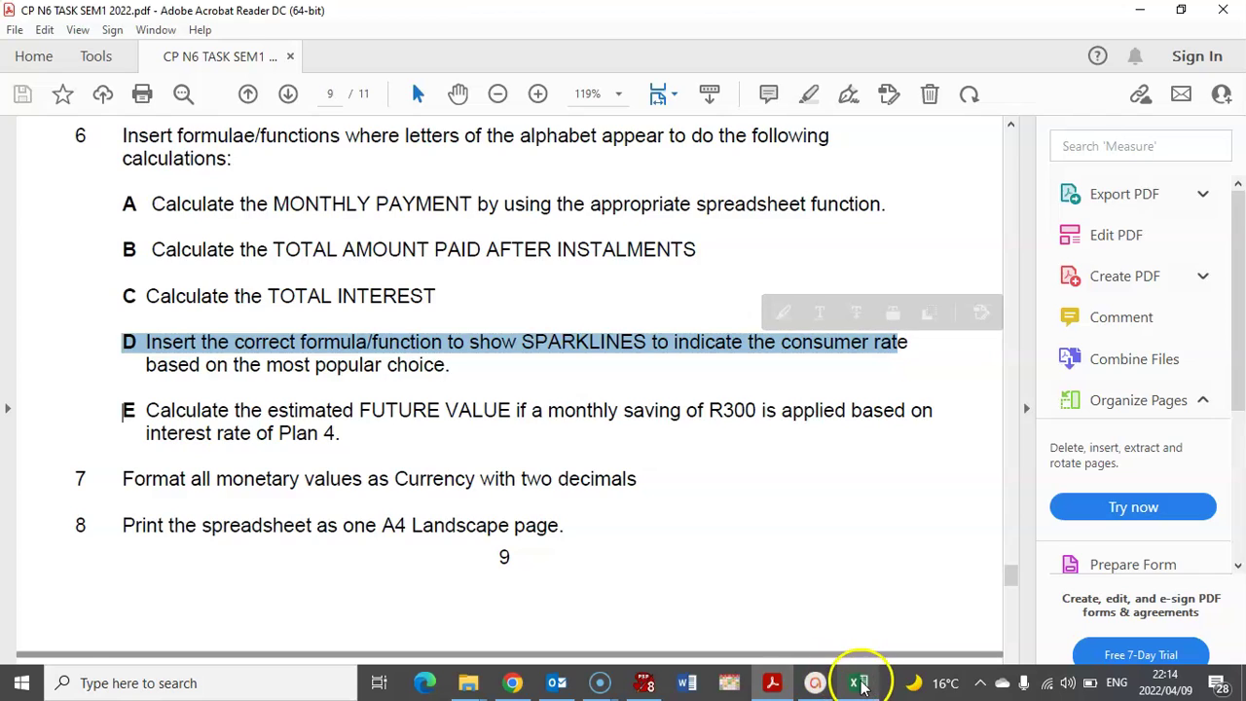
pyautogui.click(861, 682)
pyautogui.click(770, 342)
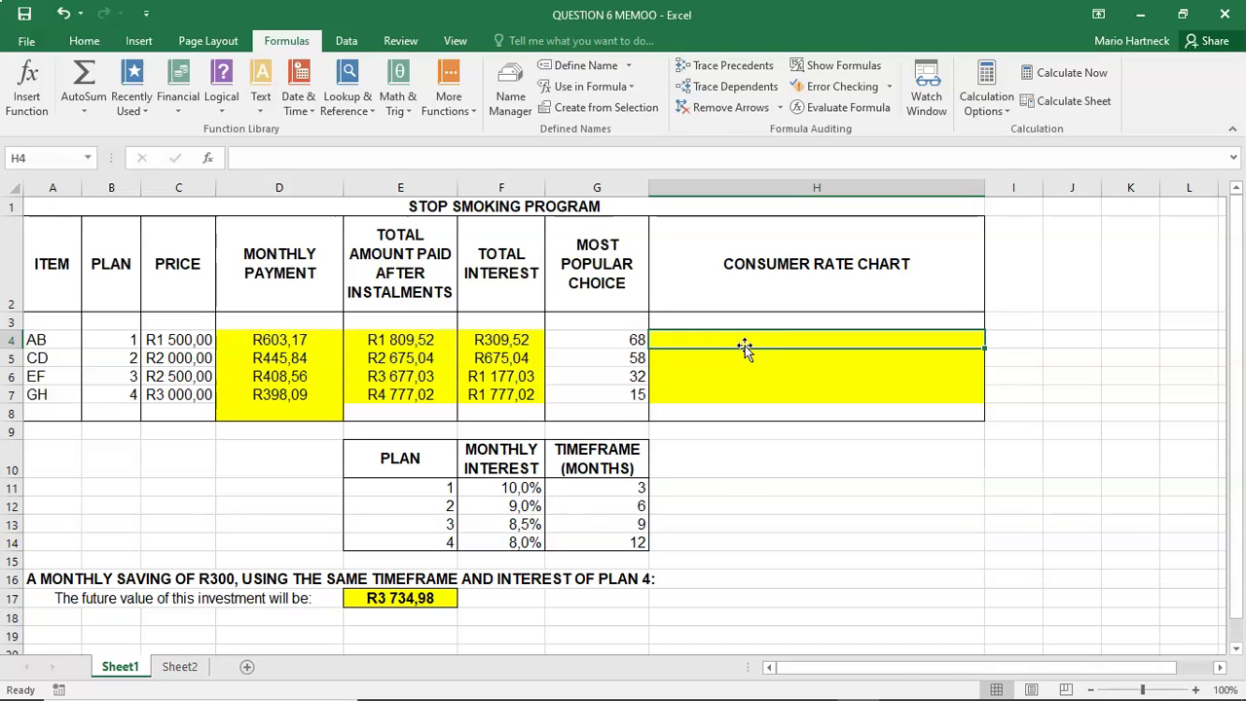
pyautogui.click(769, 682)
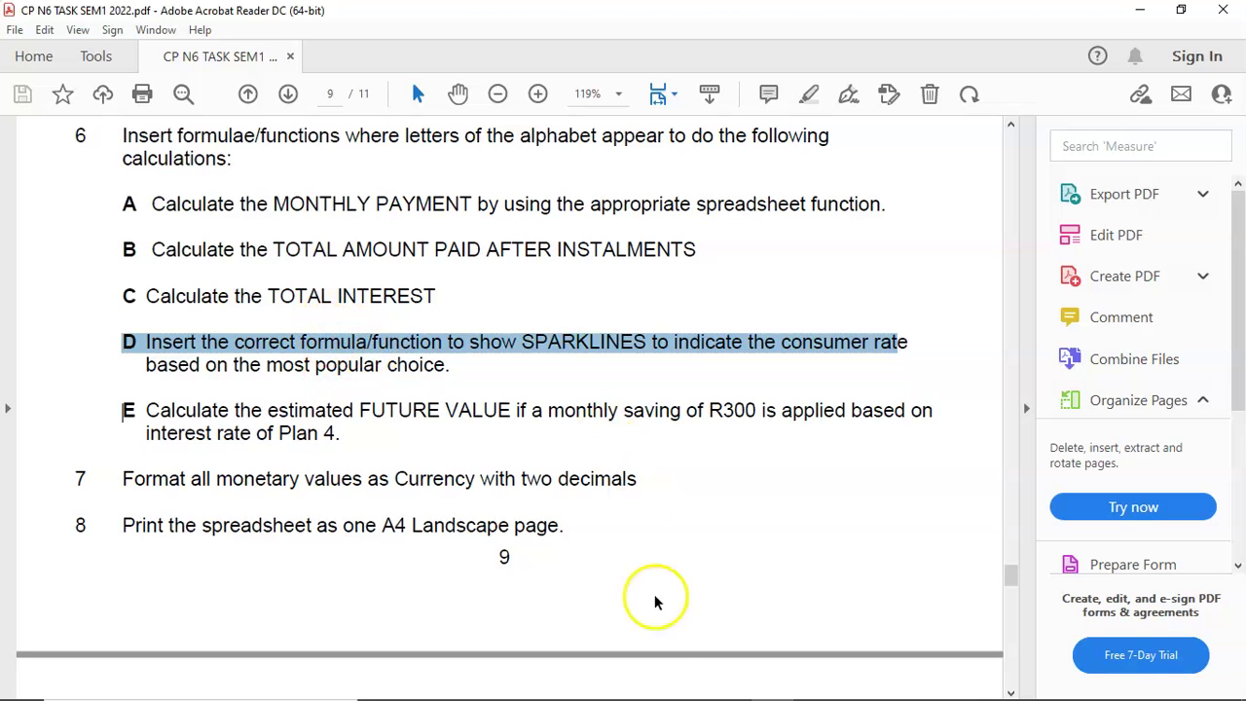
pyautogui.click(861, 681)
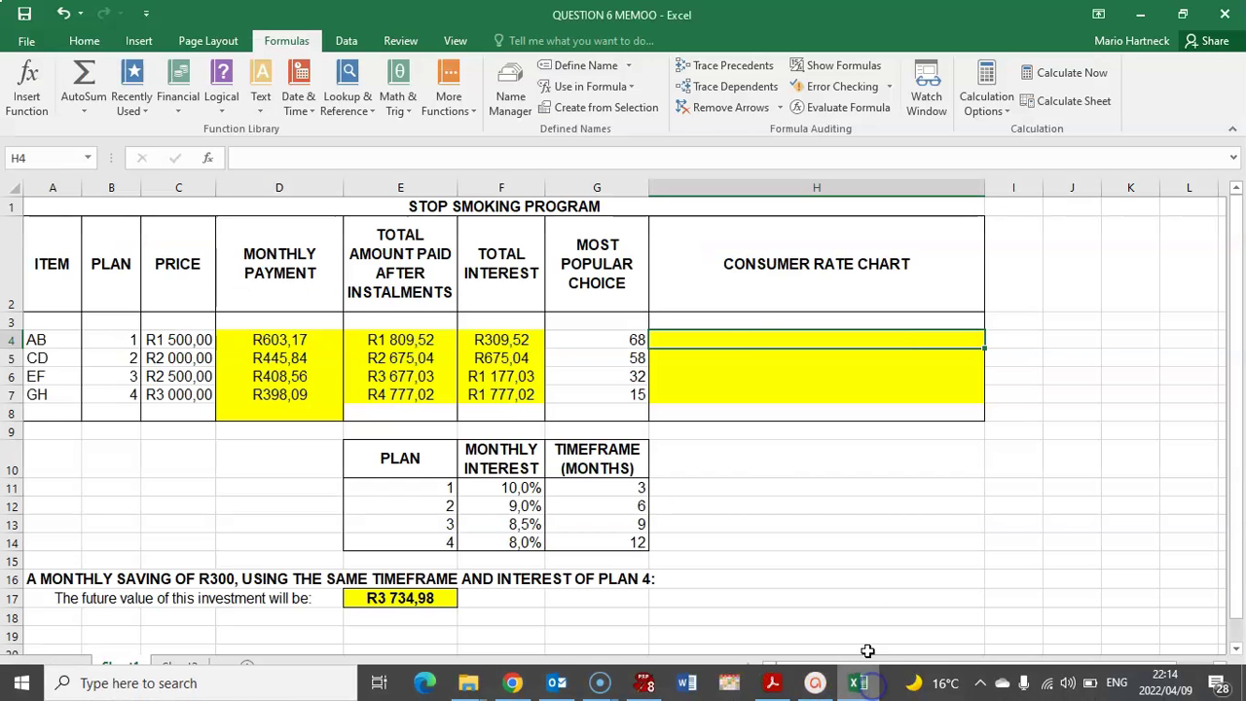
pyautogui.click(139, 41)
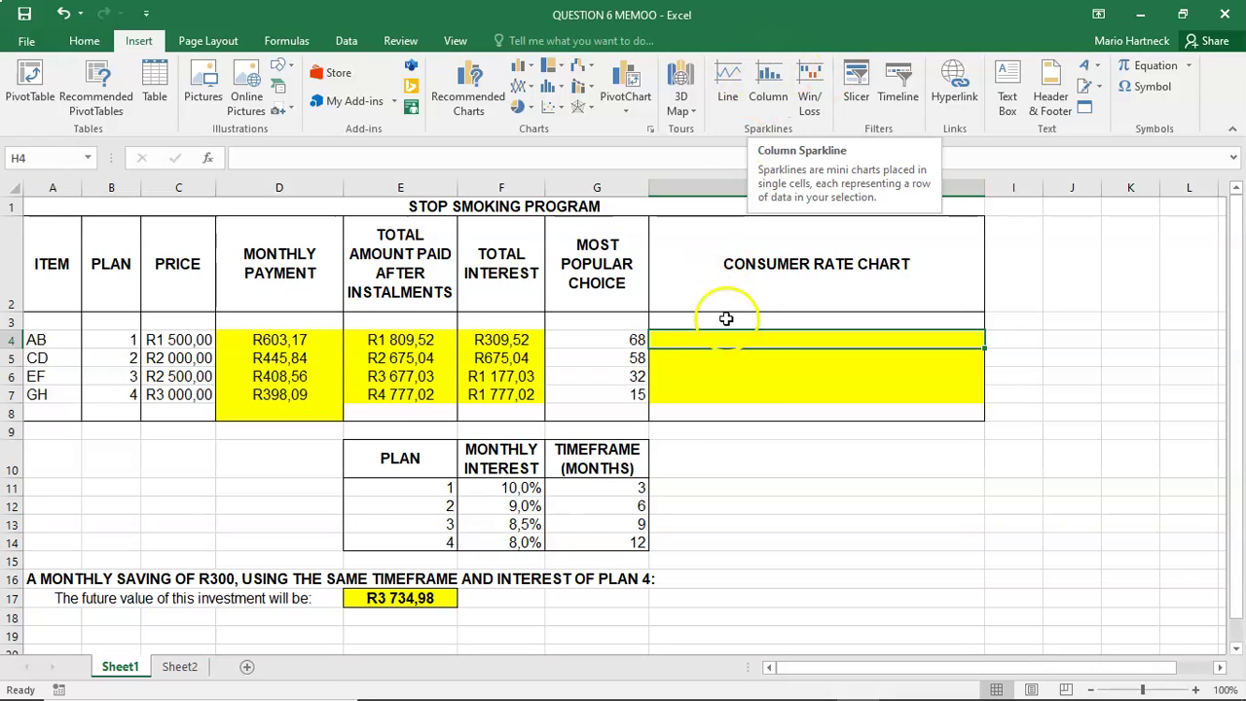
pyautogui.click(730, 435)
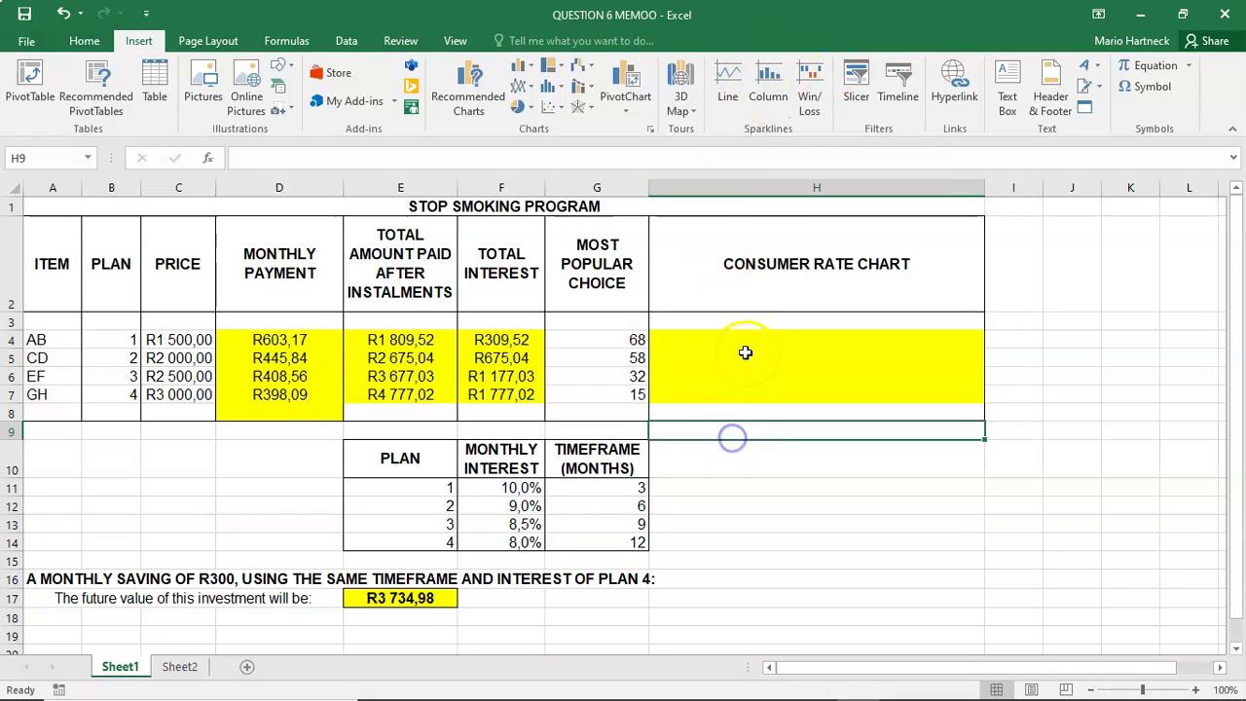
# Step: Enter the formula =REPT(" | ";G4) in cell H4 of the CONSUMER RATE CHART column
pyautogui.click(747, 340)
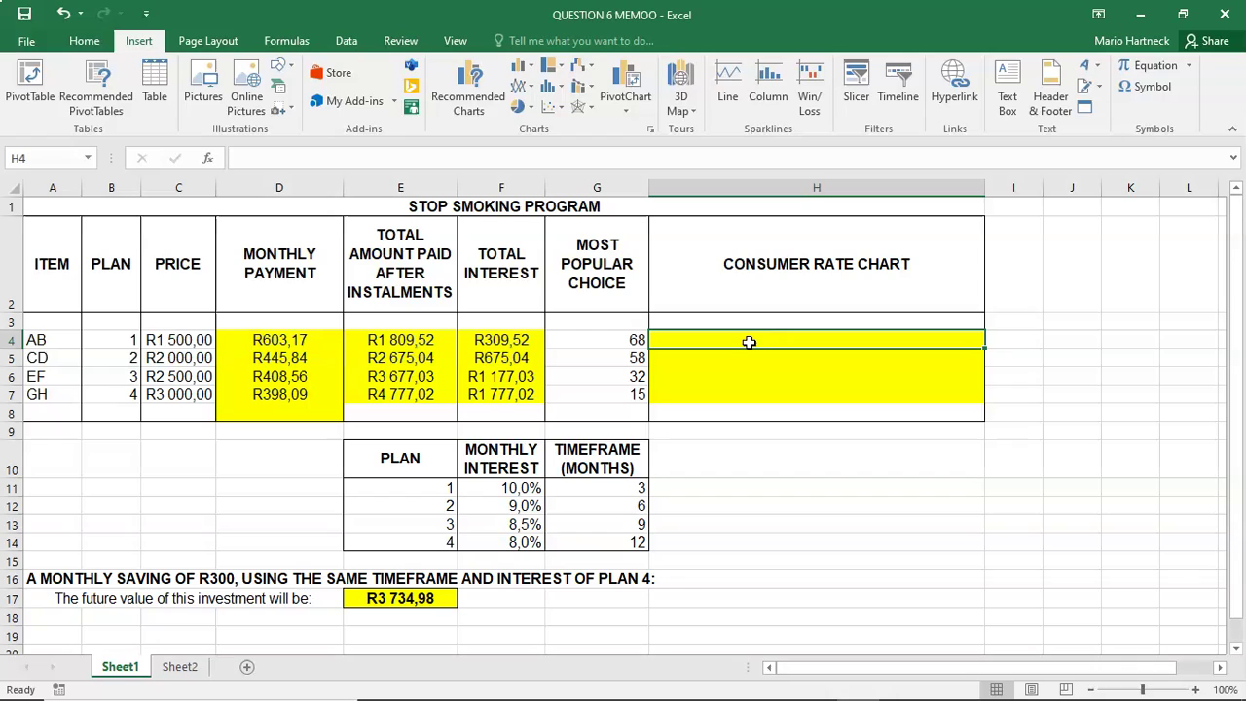
pyautogui.write('=')
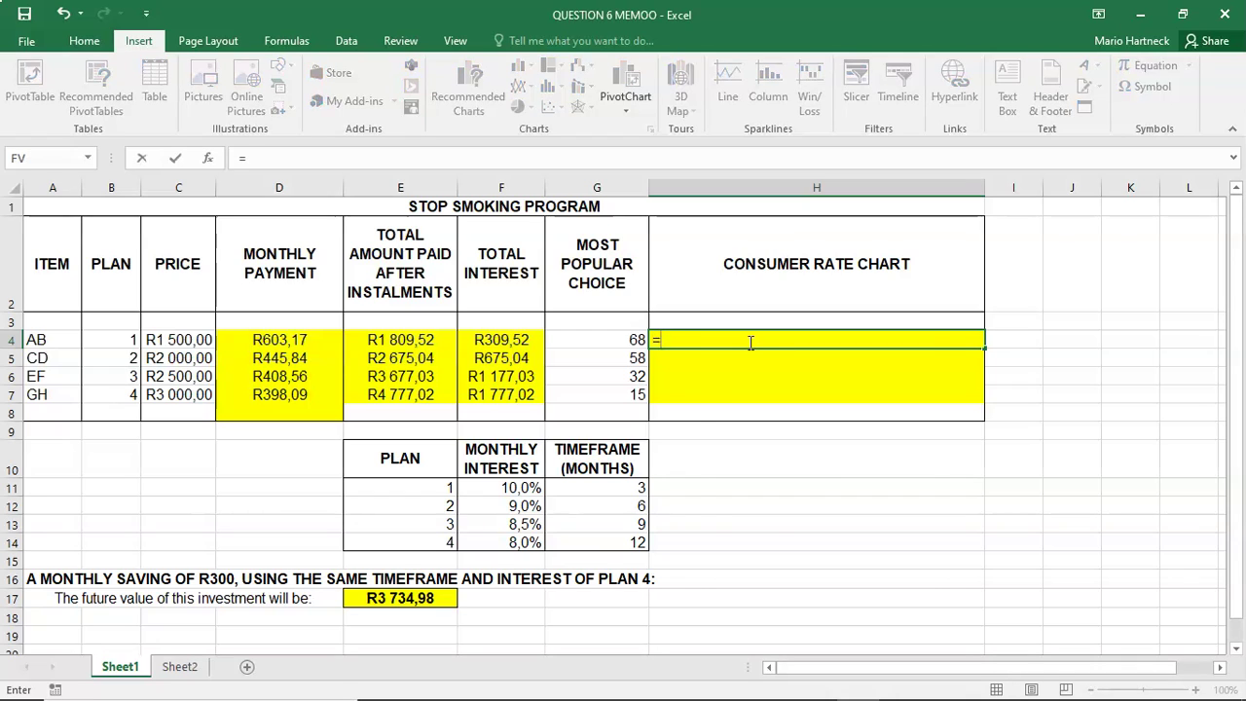
pyautogui.write('REP')
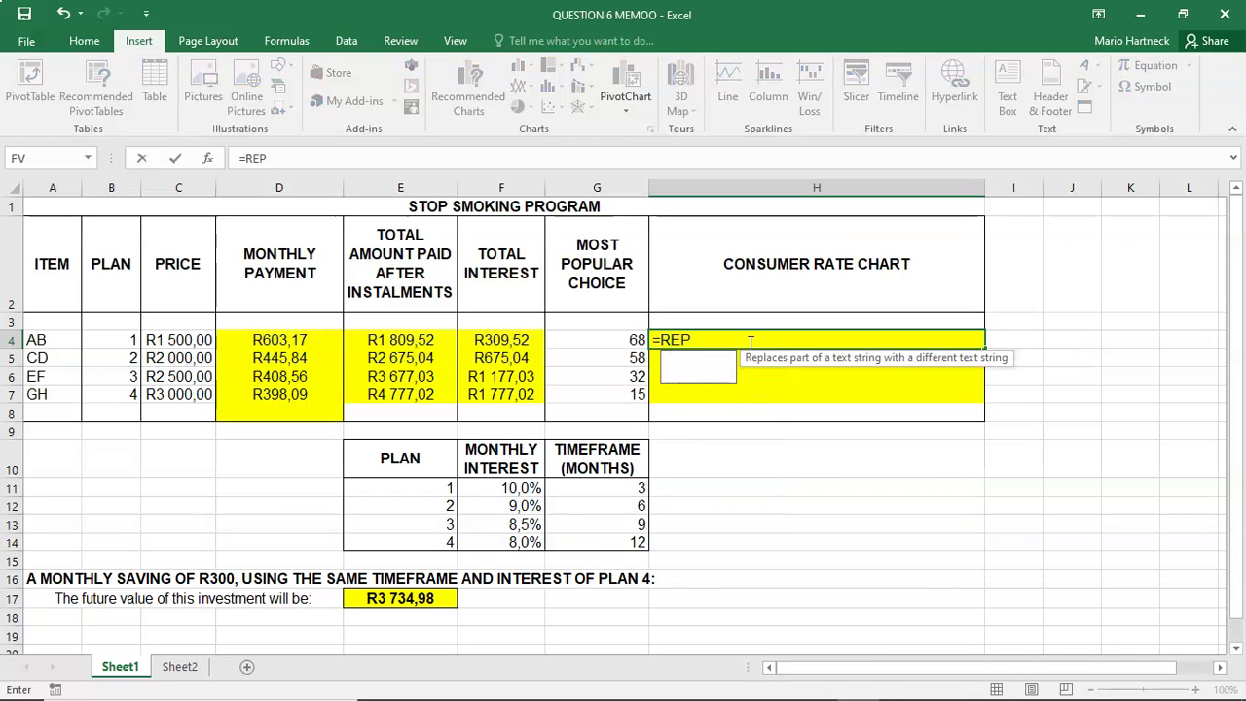
pyautogui.write('T')
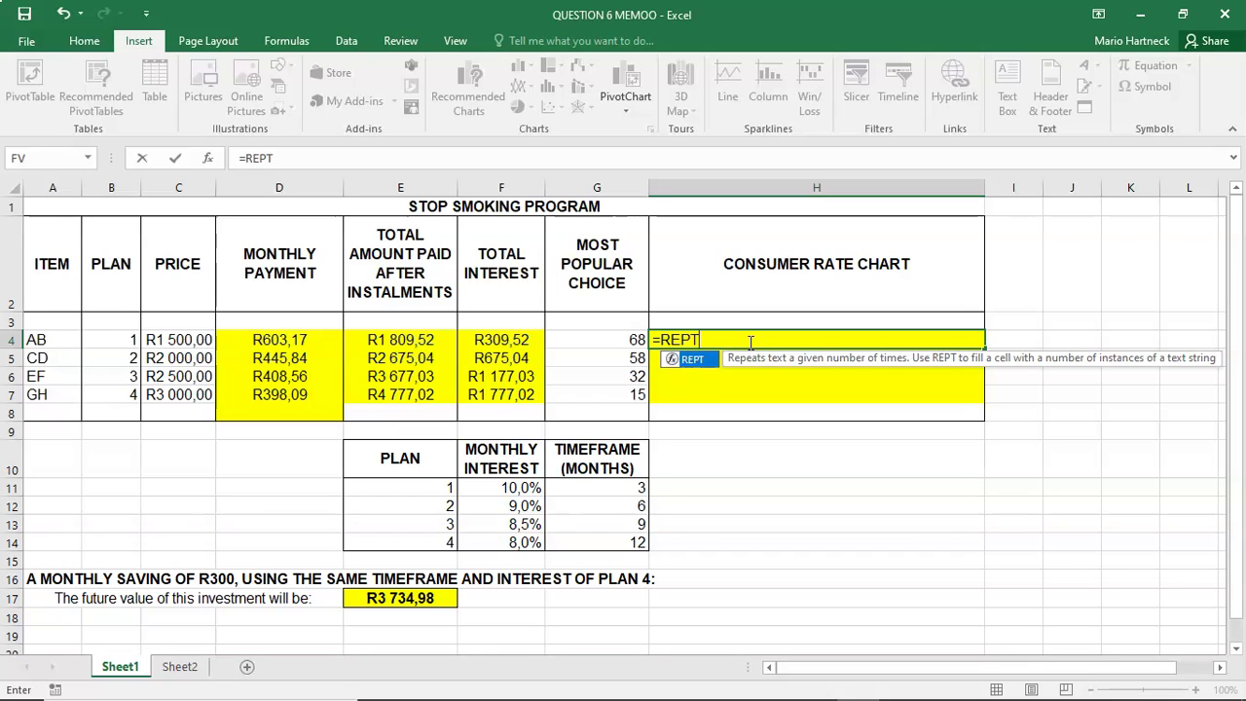
pyautogui.write('(')
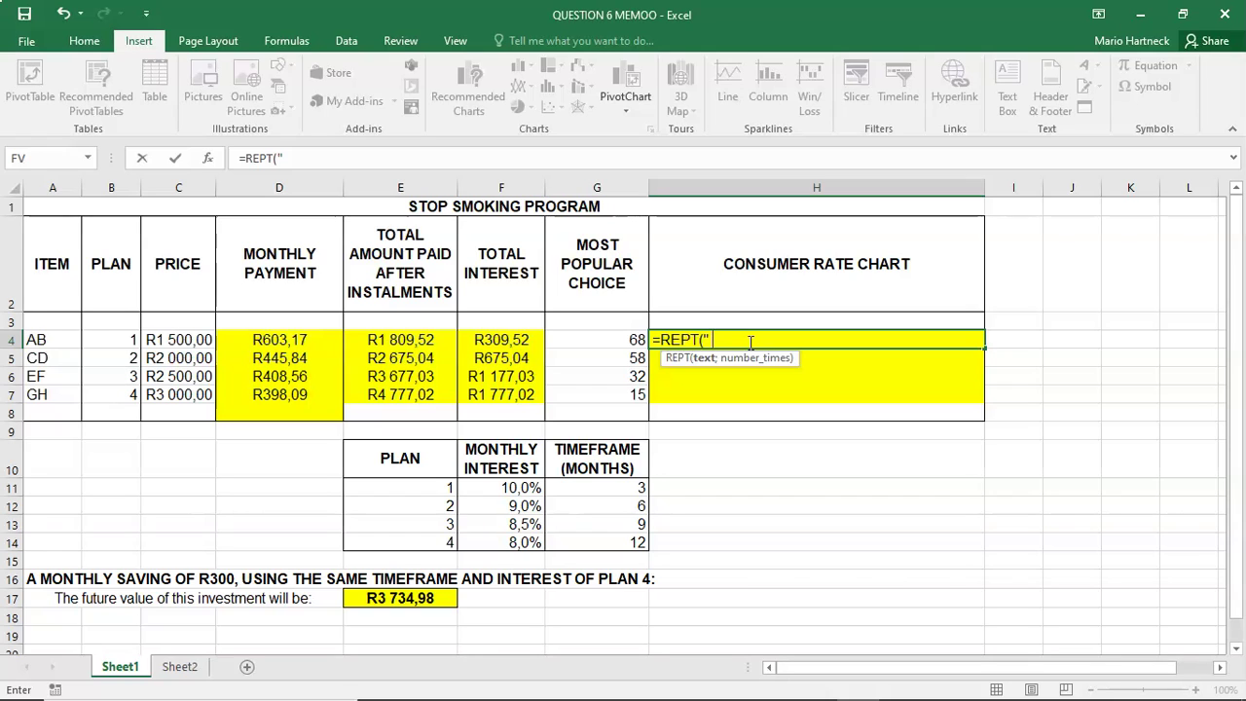
pyautogui.write('| ";')
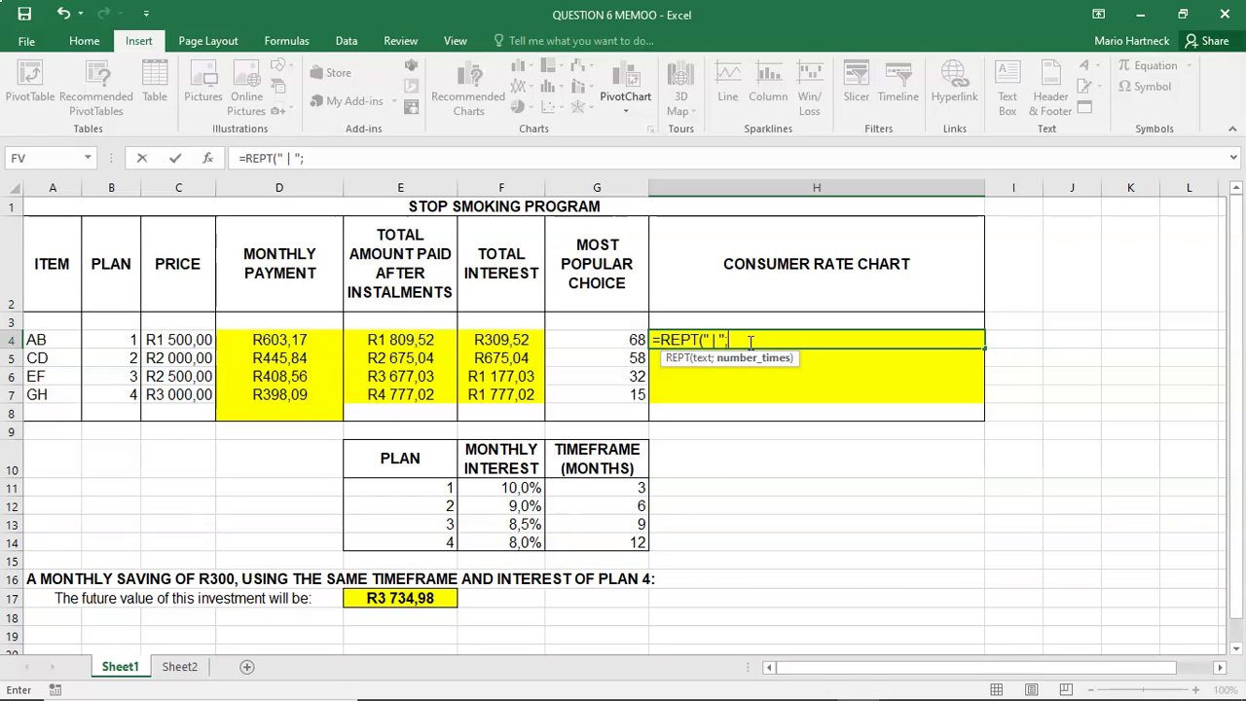
pyautogui.click(628, 339)
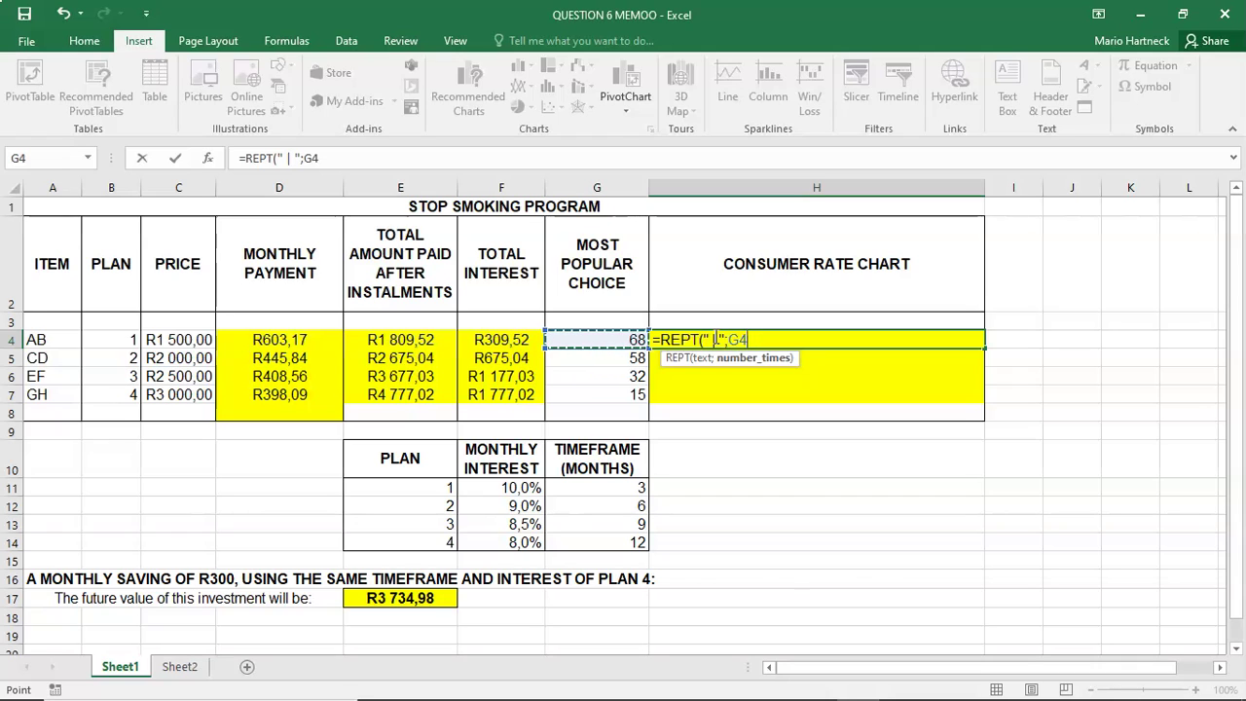
pyautogui.write(')')
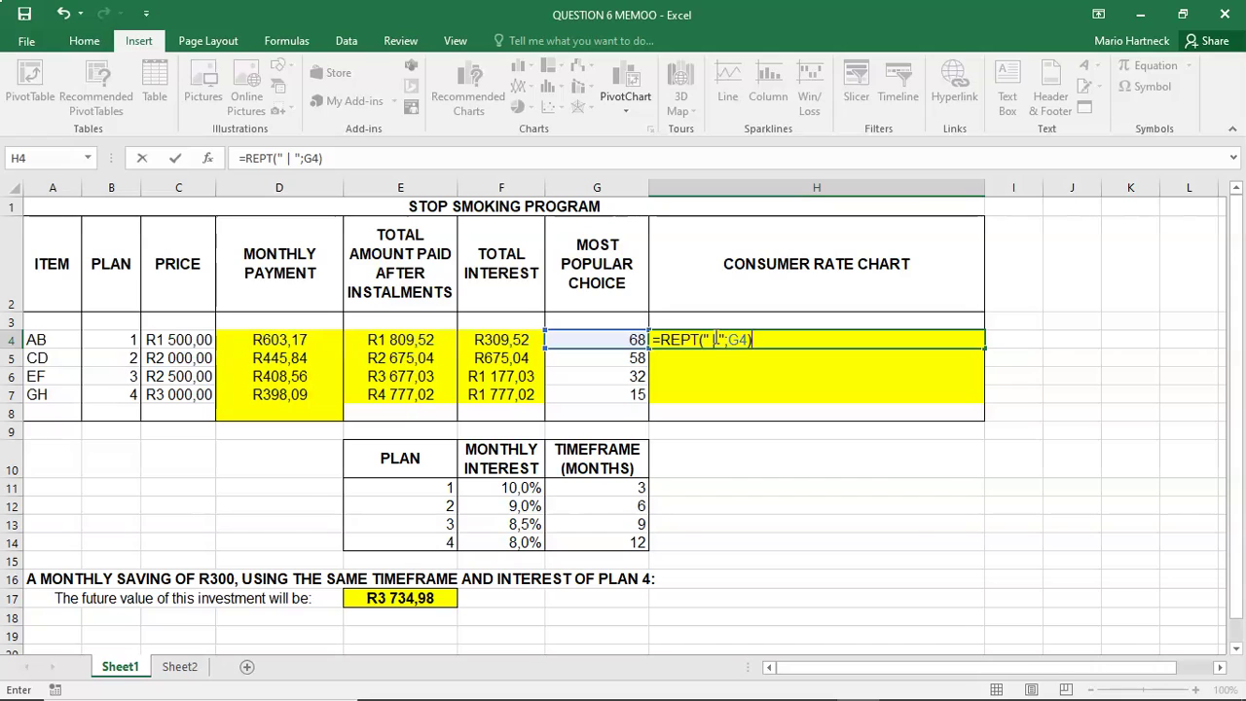
pyautogui.press('Return')
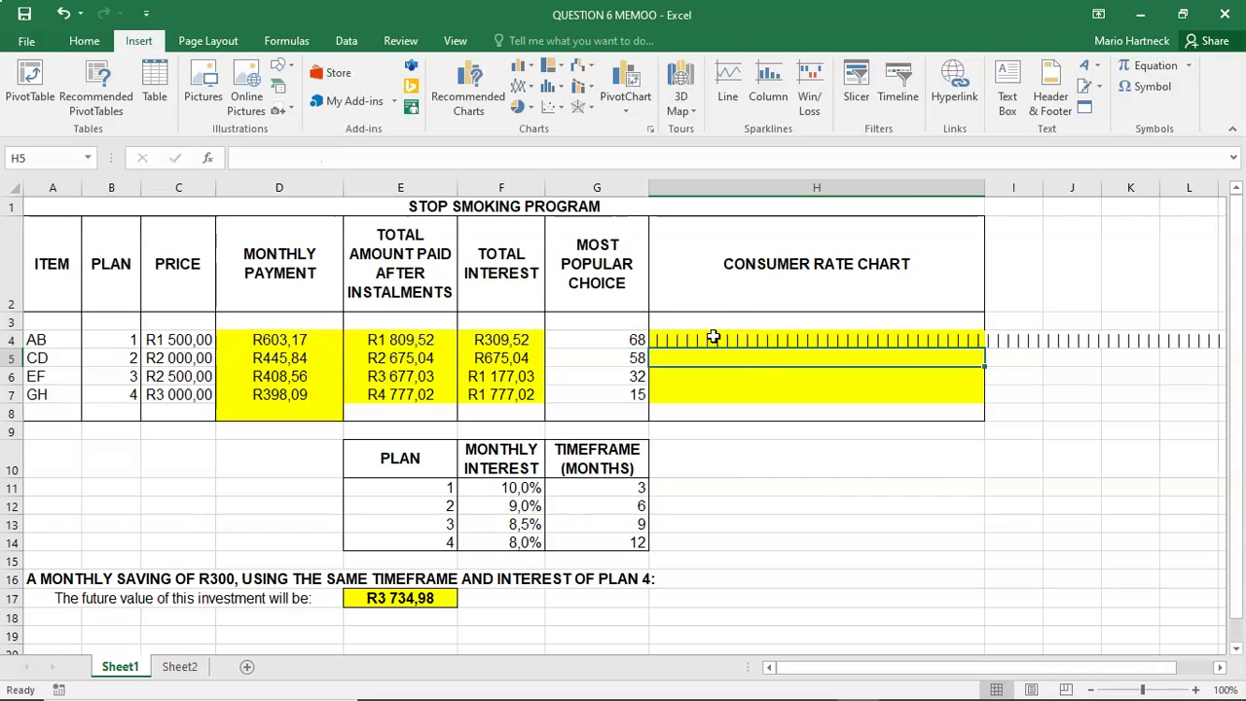
# Step: Remove the spaces around the bar character in H4 so the formula reads =REPT("|";G4)
pyautogui.moveTo(832, 671); pyautogui.dragTo(1056, 668)
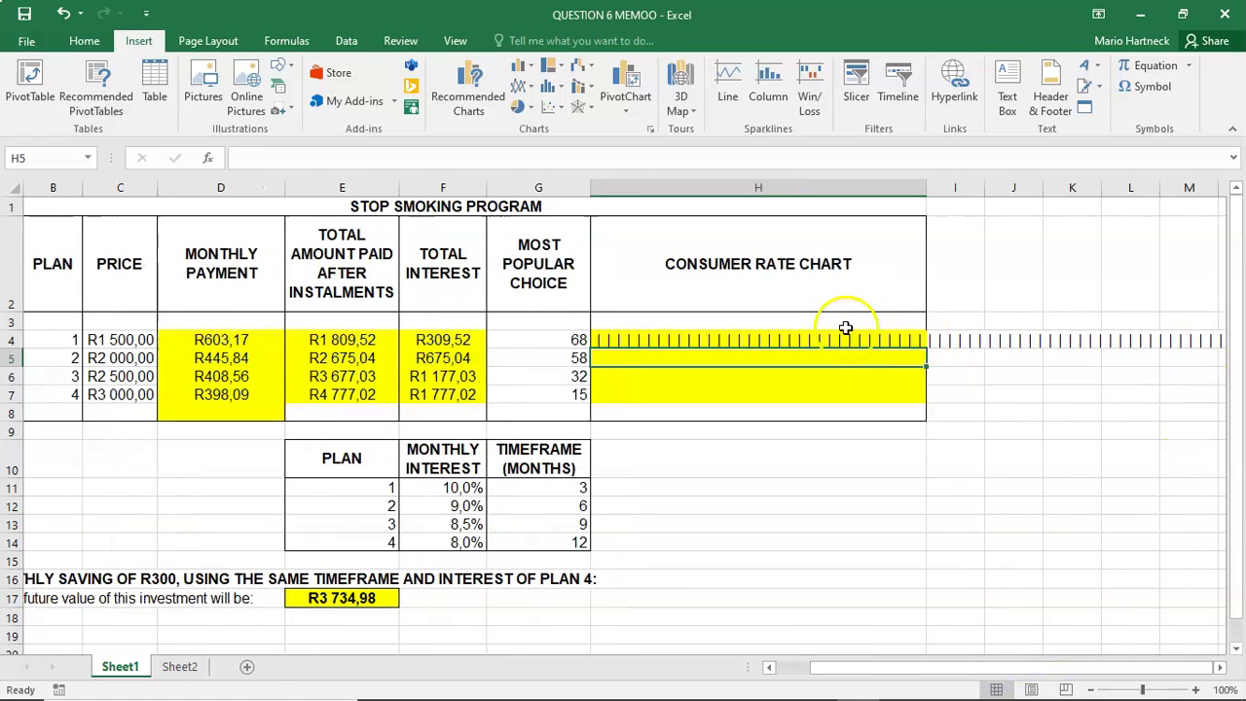
pyautogui.click(708, 340)
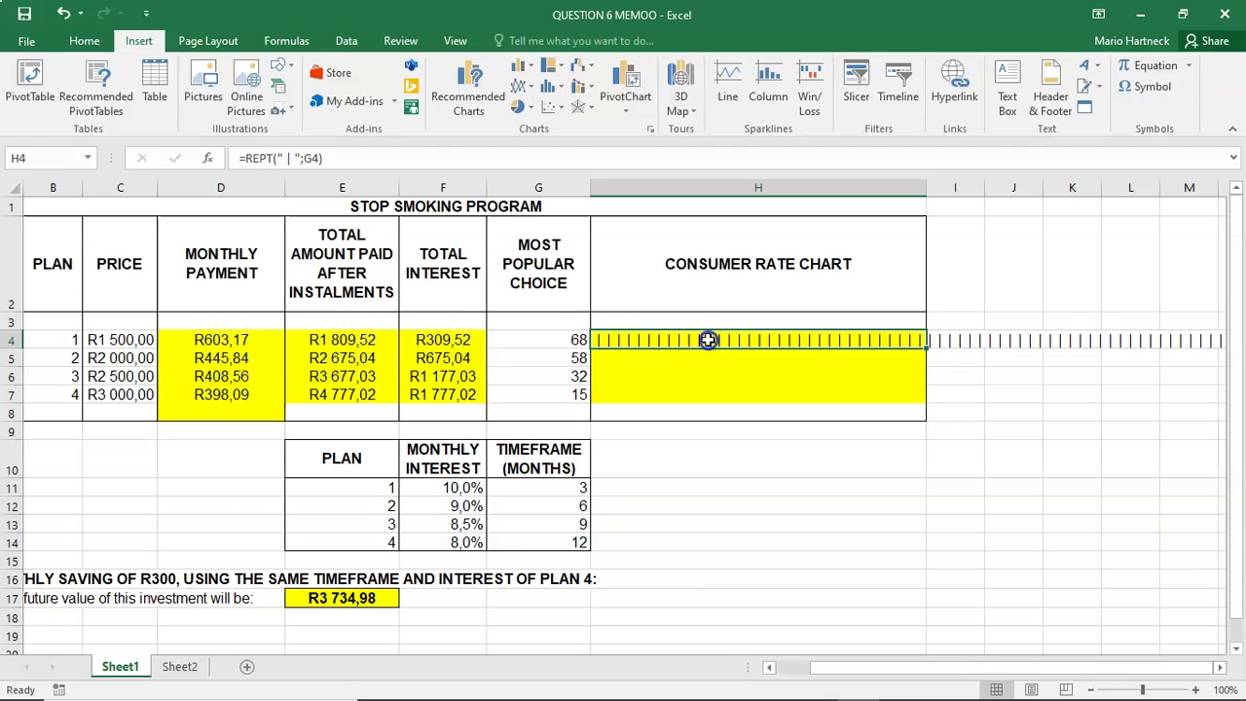
pyautogui.doubleClick(708, 340)
pyautogui.click(651, 338)
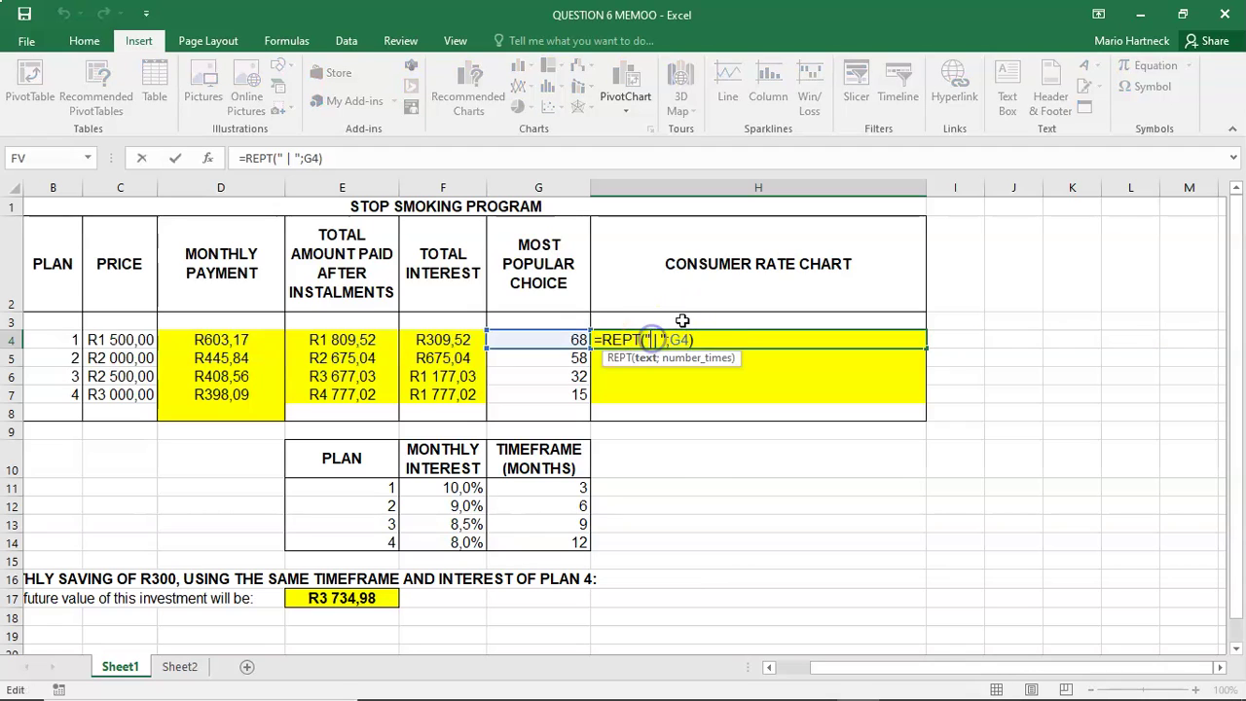
pyautogui.press('BackSpace')
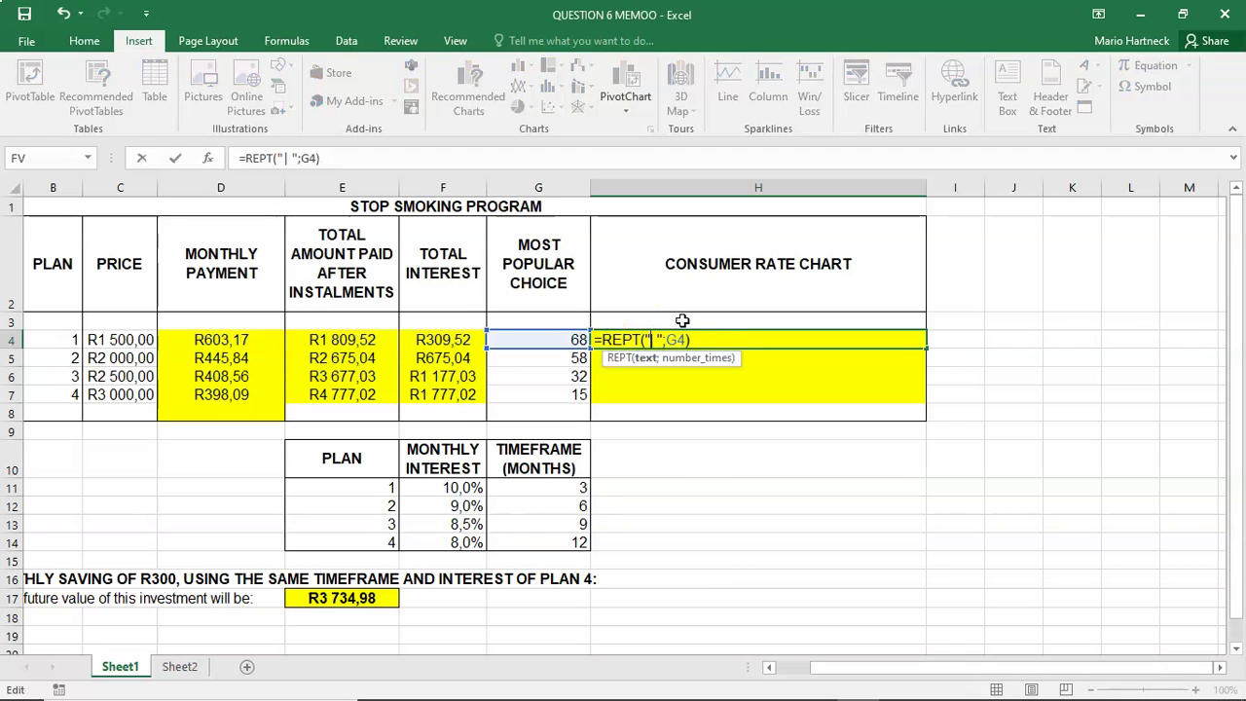
pyautogui.press('Delete')
pyautogui.press('Return')
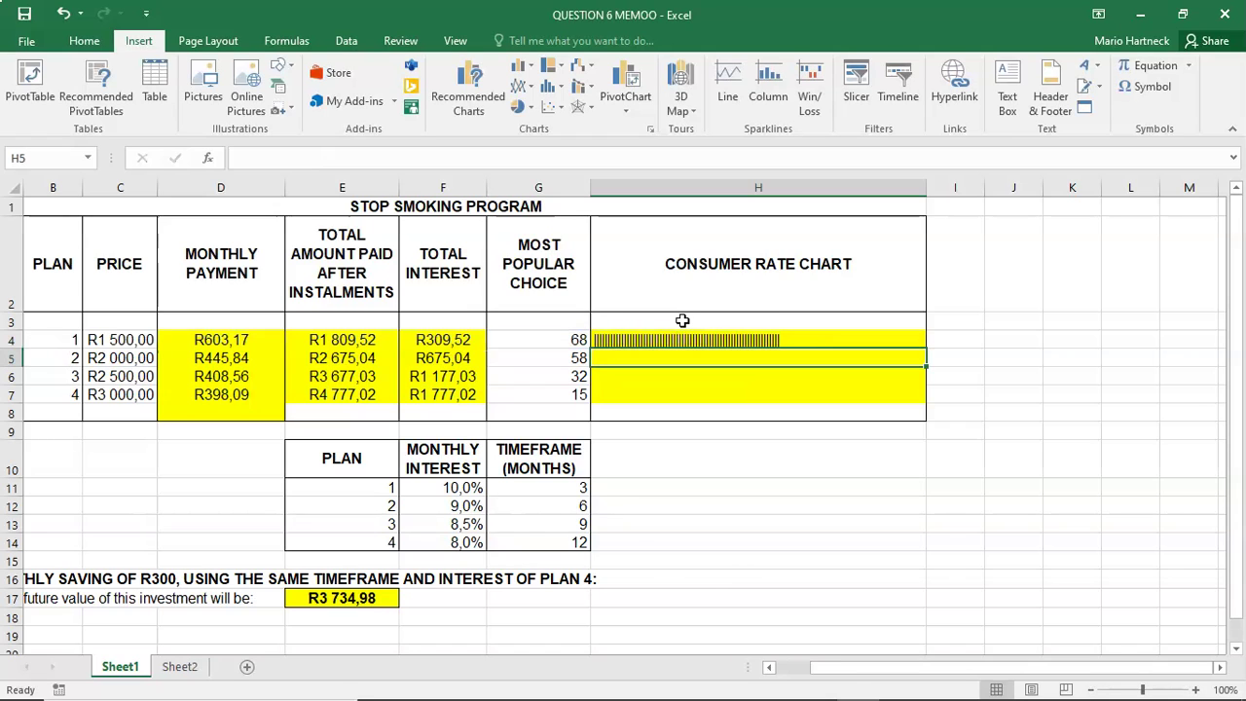
# Step: Fill the REPT formula in H4 down to H7
pyautogui.click(823, 450)
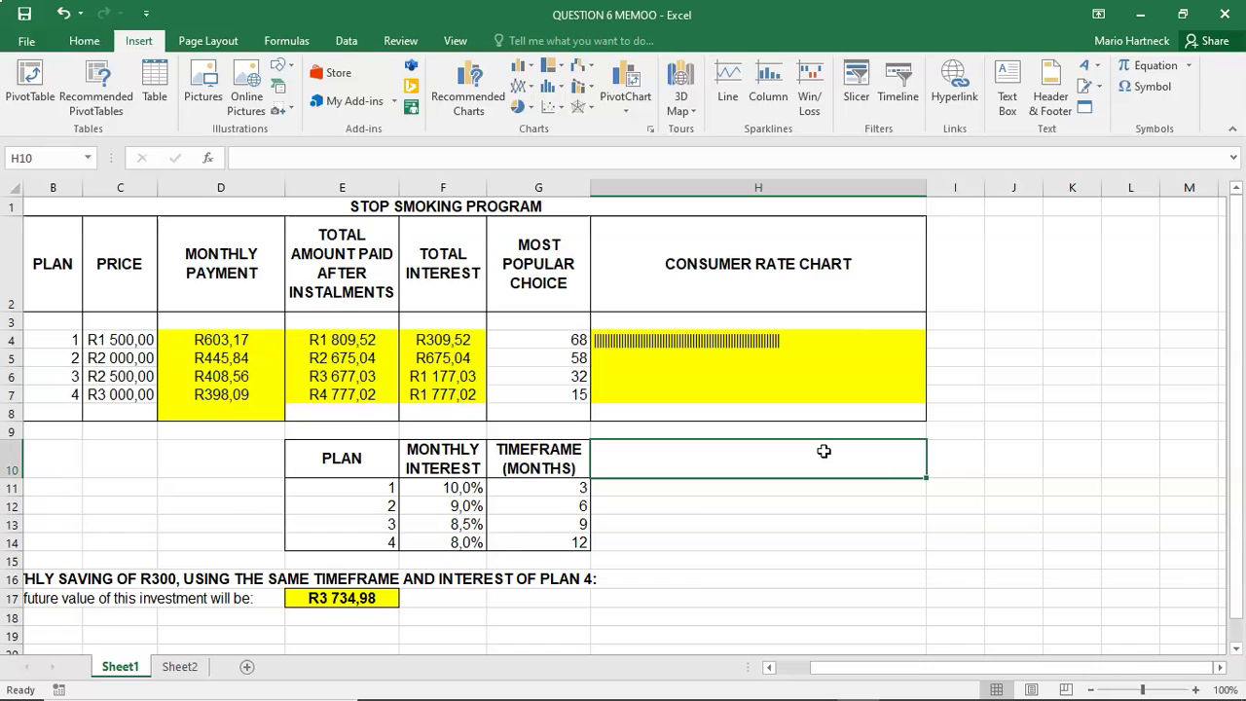
pyautogui.click(854, 341)
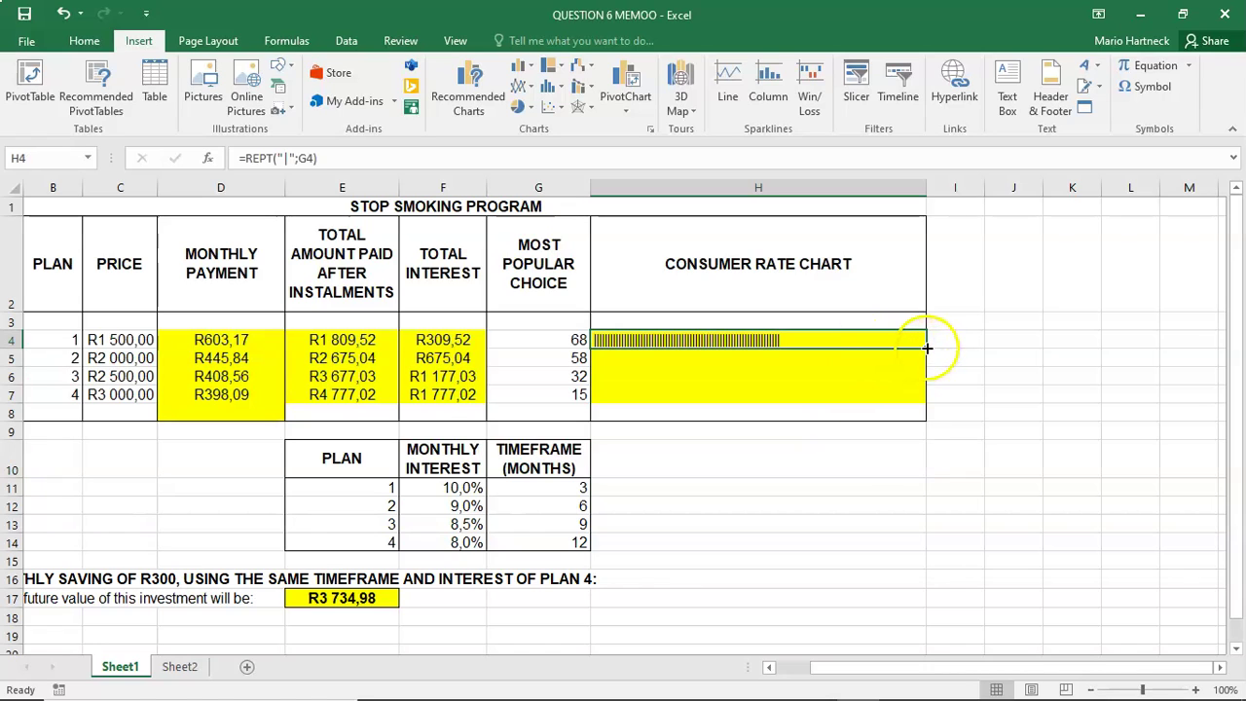
pyautogui.moveTo(926, 348); pyautogui.dragTo(924, 402)
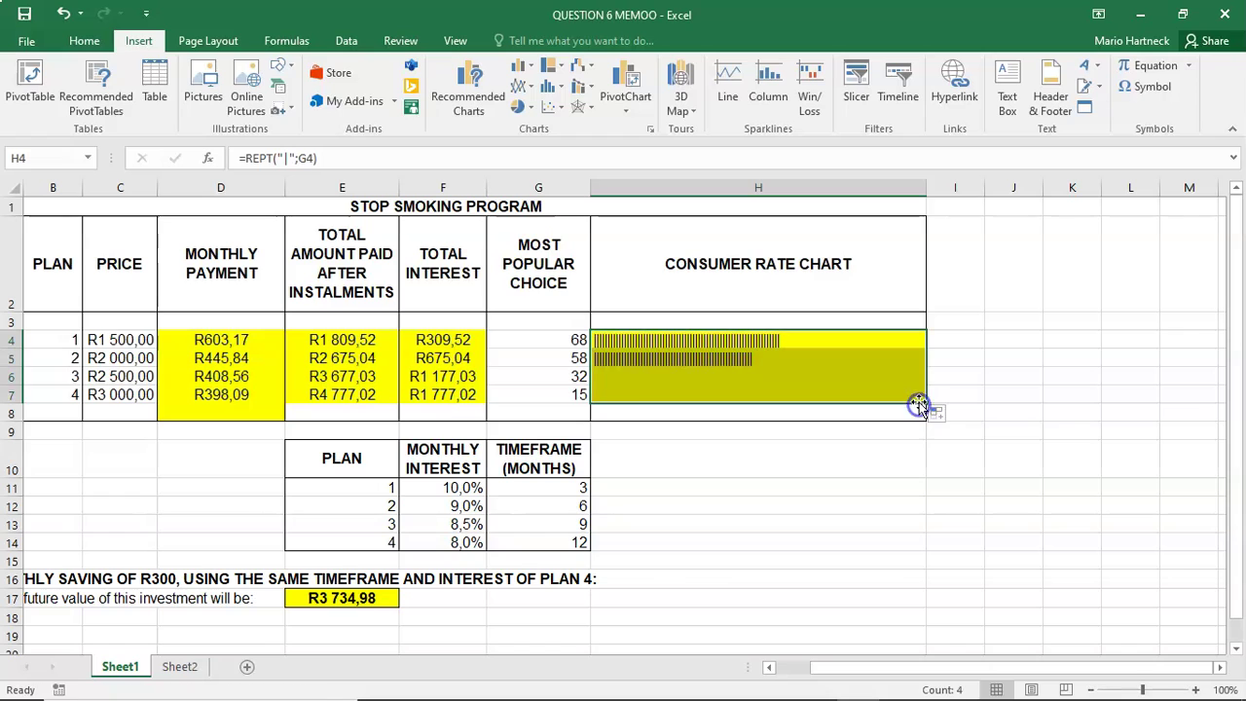
pyautogui.click(1051, 407)
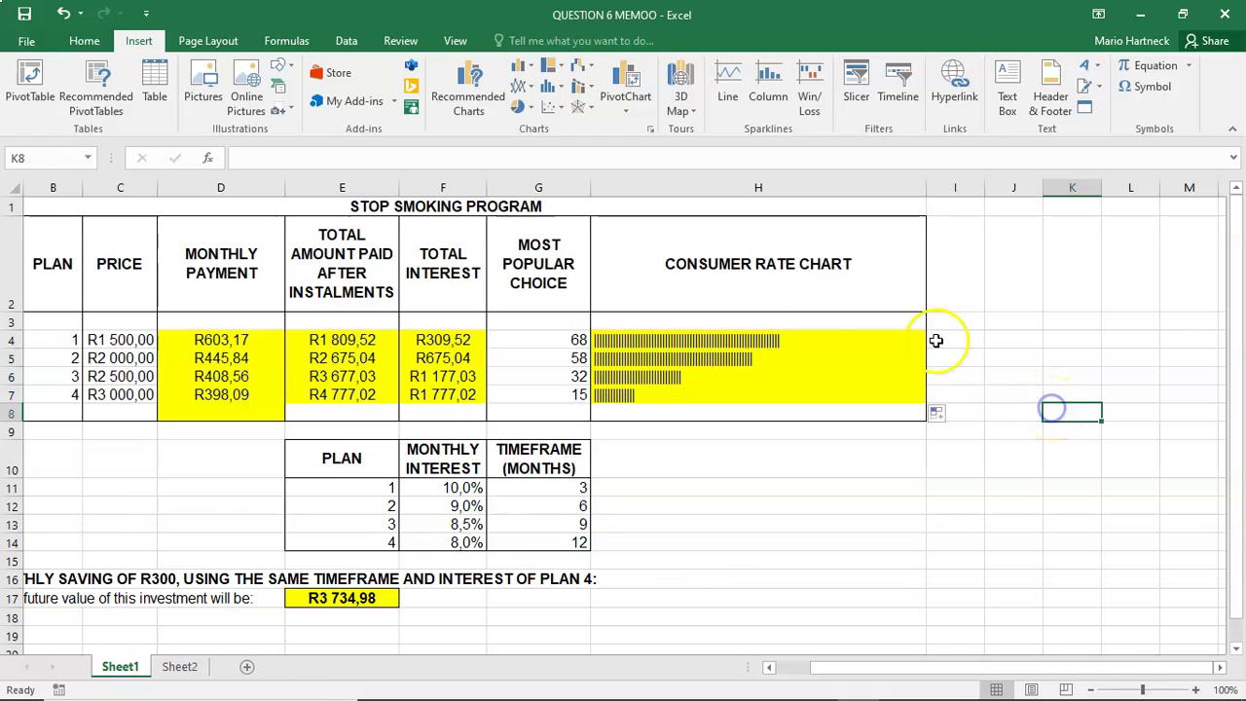
# Step: Compare the chart bars in H4:H7 with the MOST POPULAR CHOICE values in G4:G7
pyautogui.click(806, 337)
pyautogui.click(787, 362)
pyautogui.click(773, 381)
pyautogui.click(690, 394)
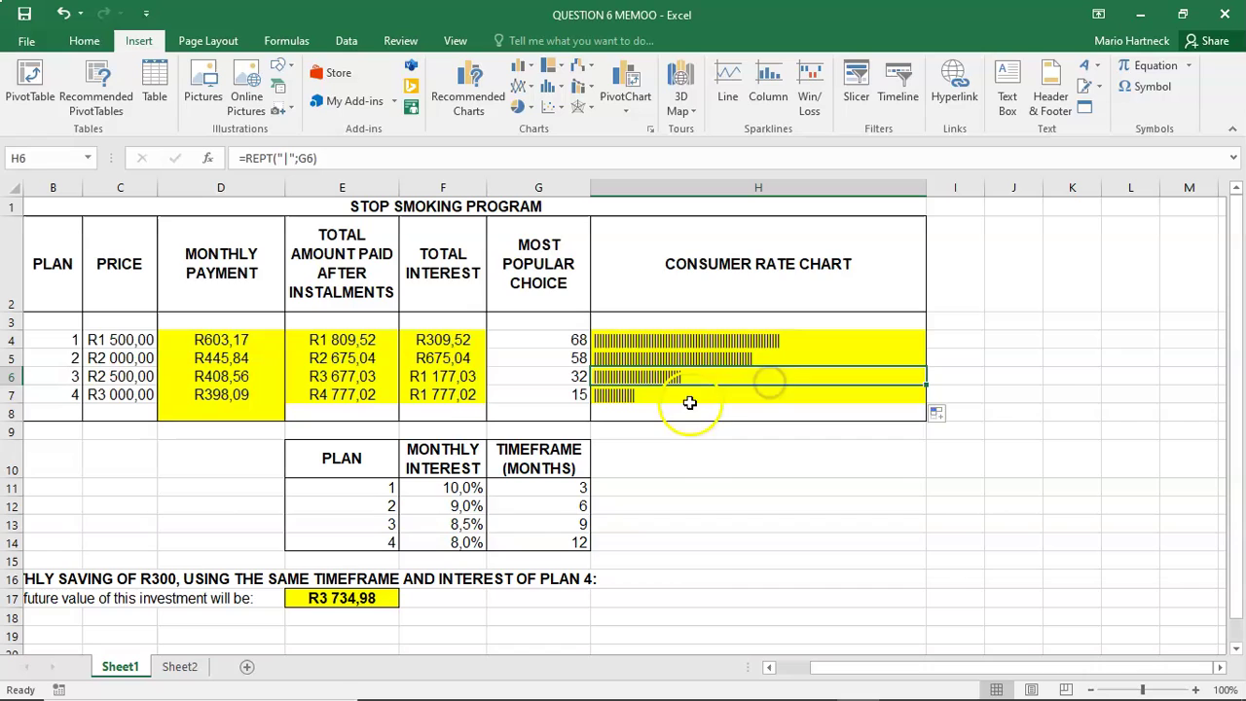
pyautogui.moveTo(690, 410); pyautogui.dragTo(895, 389)
pyautogui.click(1063, 399)
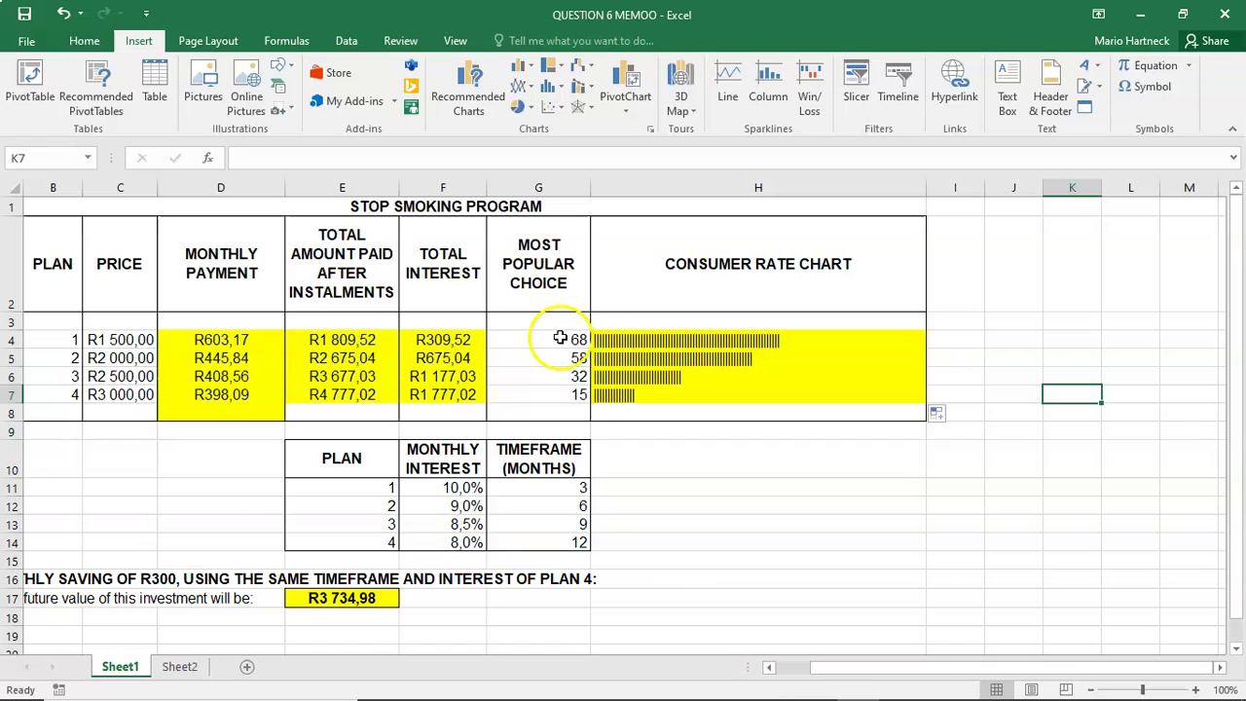
pyautogui.moveTo(542, 339); pyautogui.dragTo(556, 409)
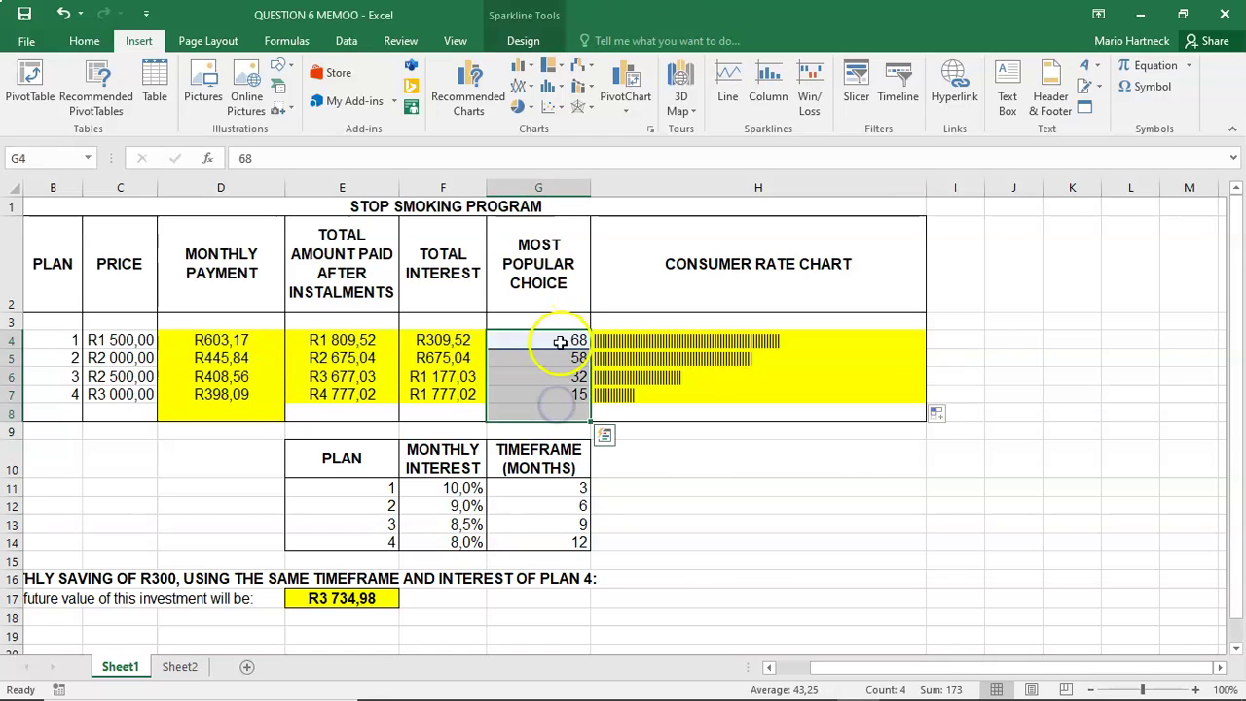
pyautogui.moveTo(548, 339); pyautogui.dragTo(561, 392)
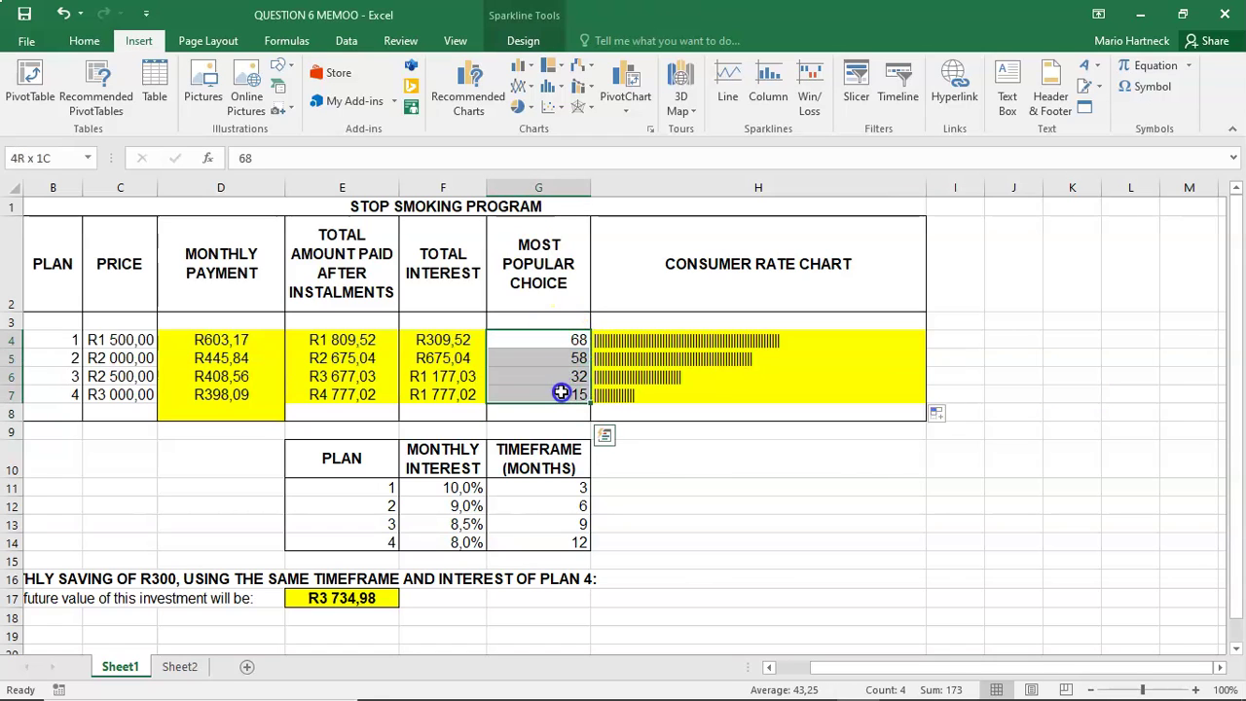
pyautogui.click(729, 430)
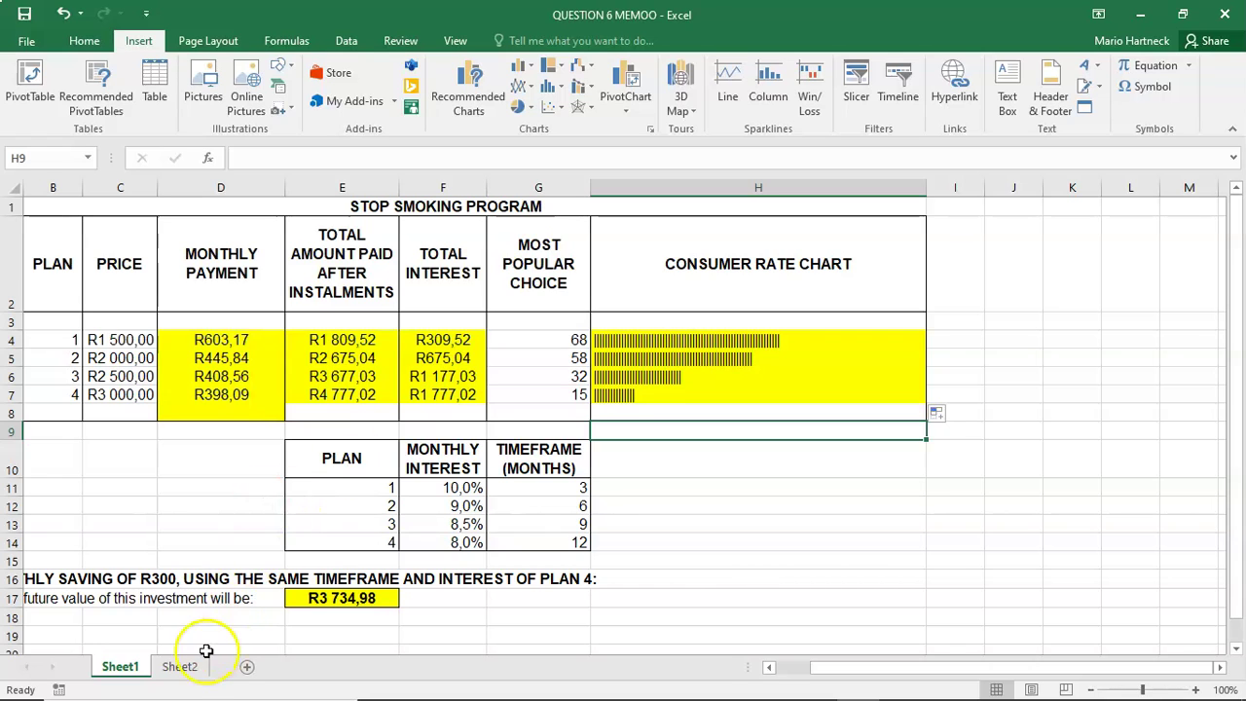
# Step: Open Sheet2 and apply the rand accounting number format to the monthly sales figures in B3:D6
pyautogui.click(180, 665)
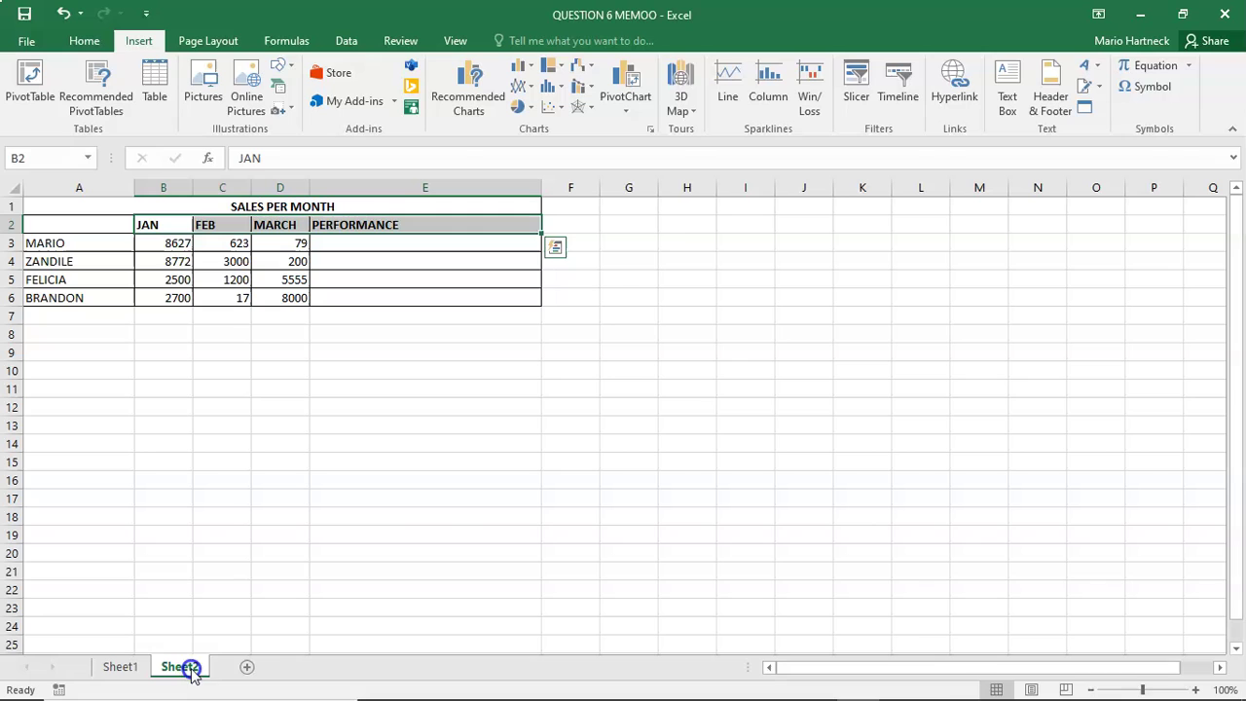
pyautogui.click(629, 332)
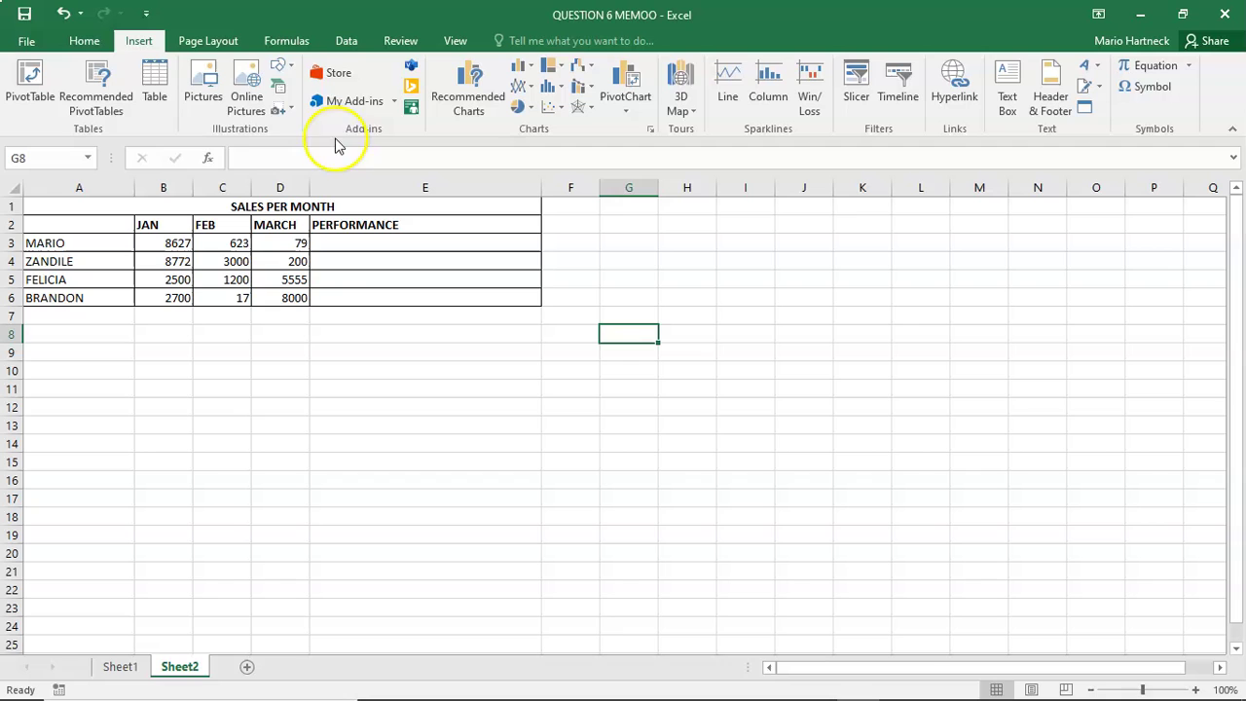
pyautogui.moveTo(175, 245); pyautogui.dragTo(288, 296)
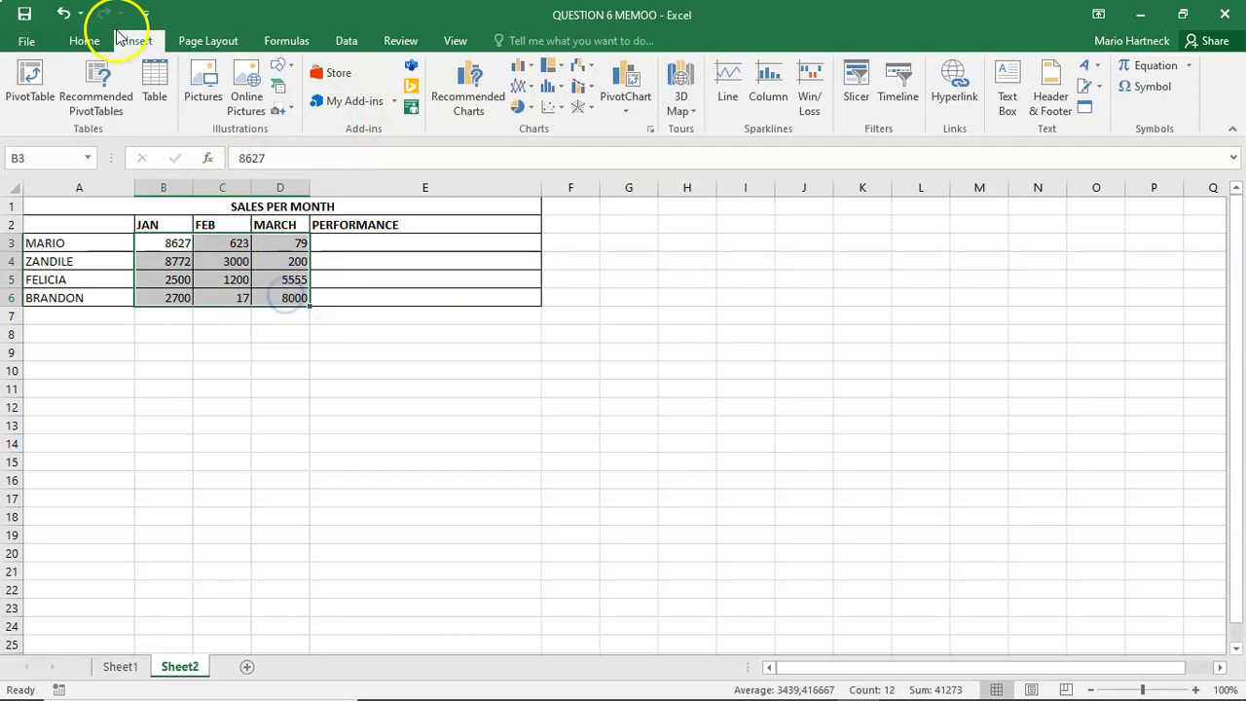
pyautogui.click(84, 40)
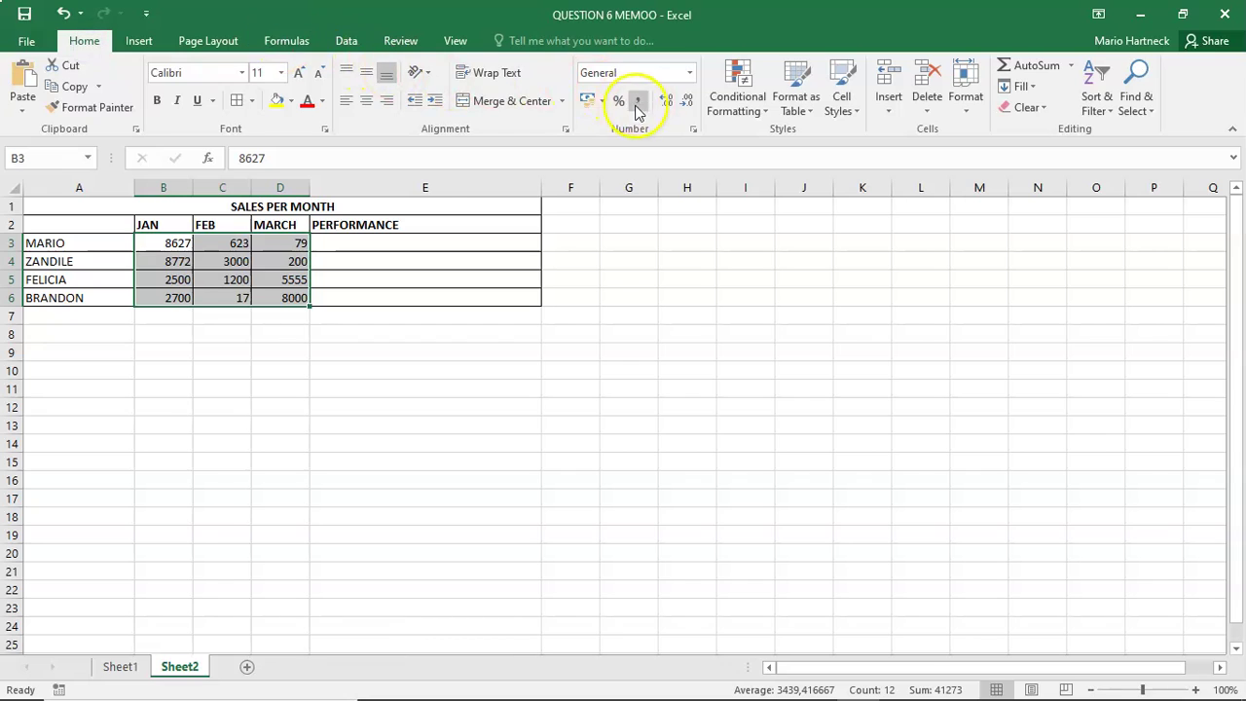
pyautogui.click(587, 100)
pyautogui.click(606, 356)
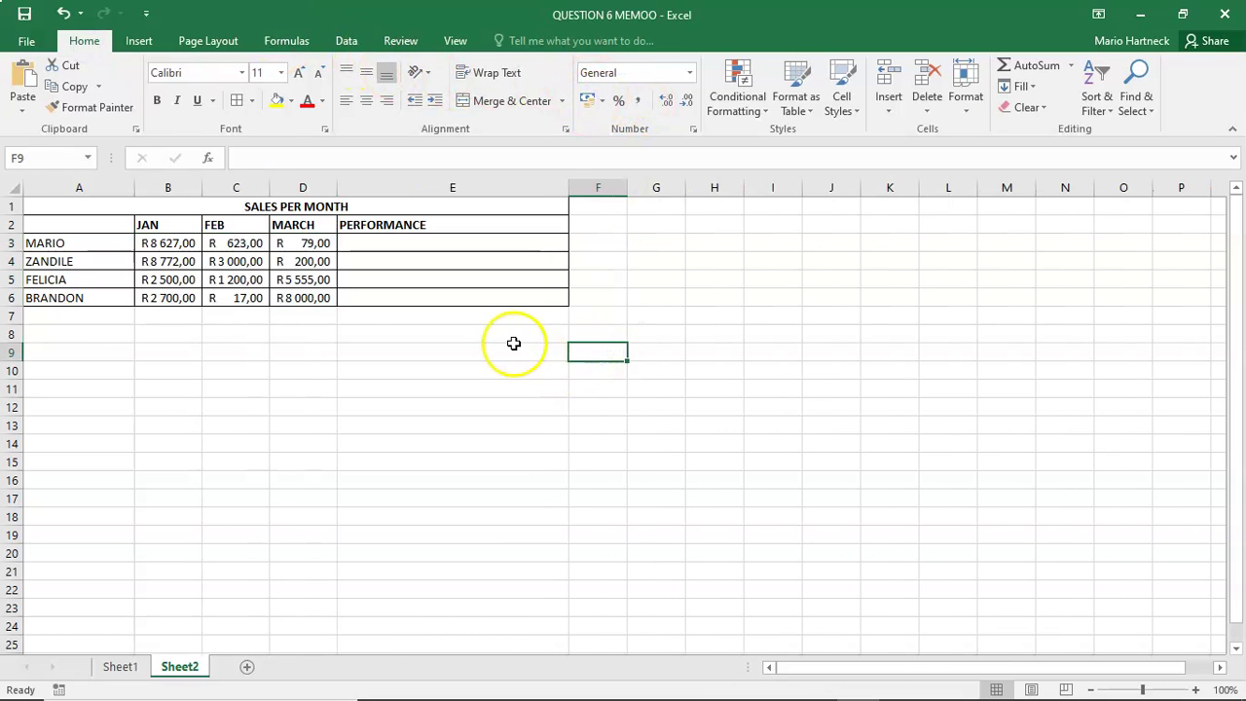
# Step: Examine how each salesperson's sales change from JAN to MARCH, alongside the empty PERFORMANCE cells E3:E6
pyautogui.click(442, 243)
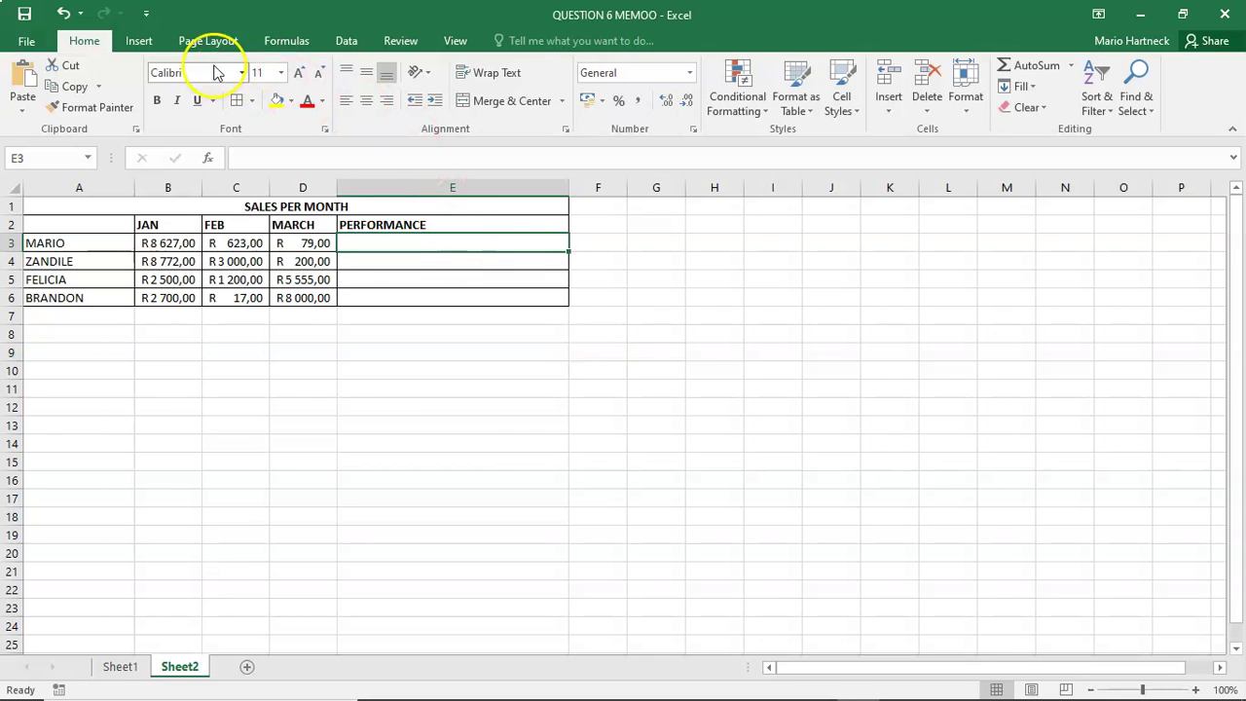
pyautogui.click(136, 41)
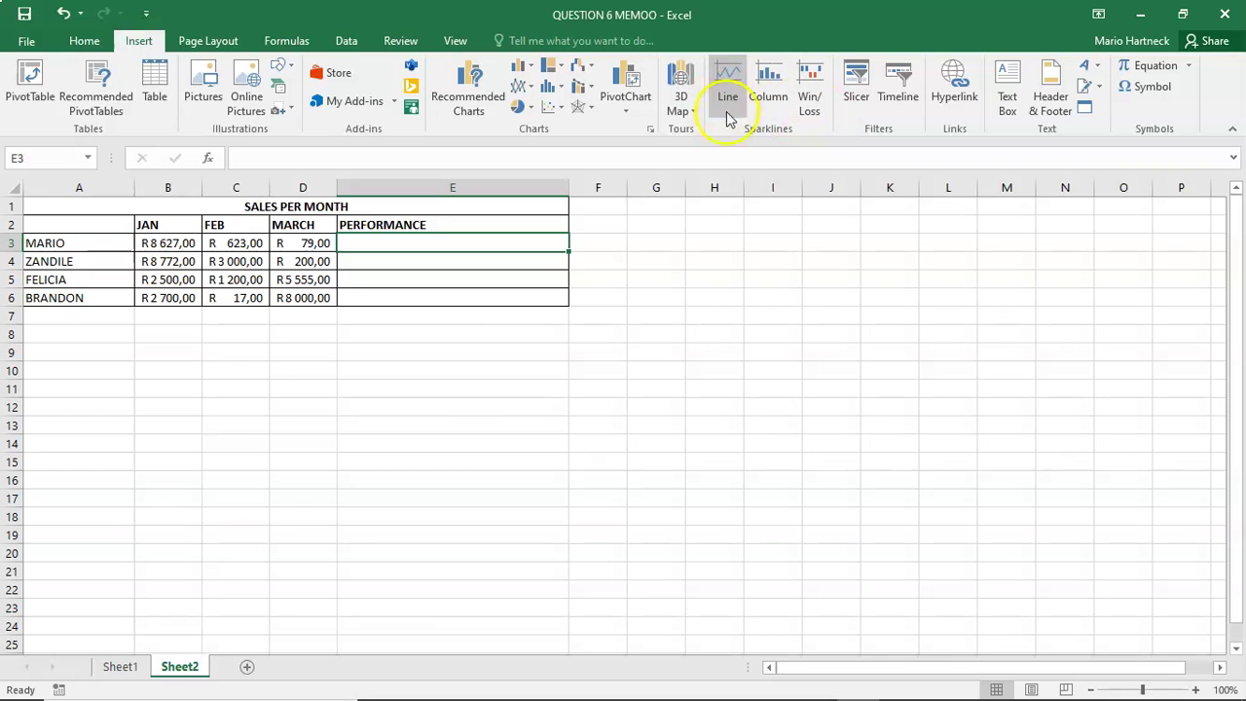
pyautogui.click(609, 448)
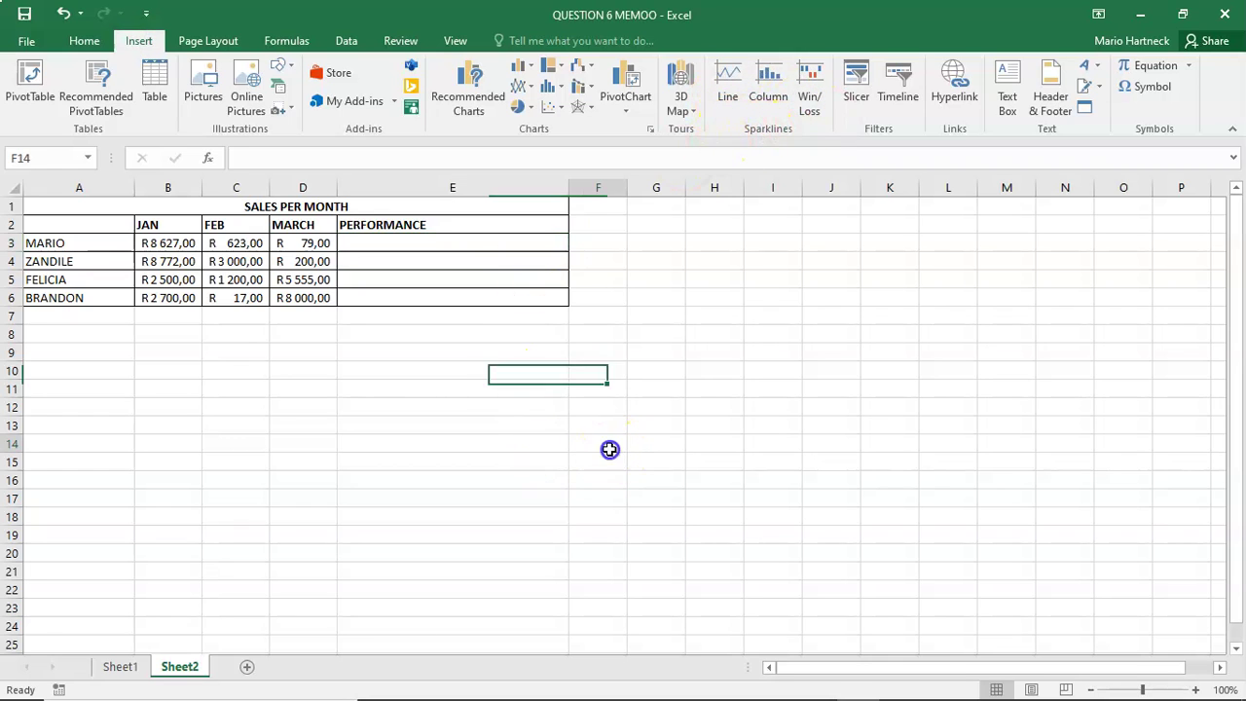
pyautogui.click(83, 242)
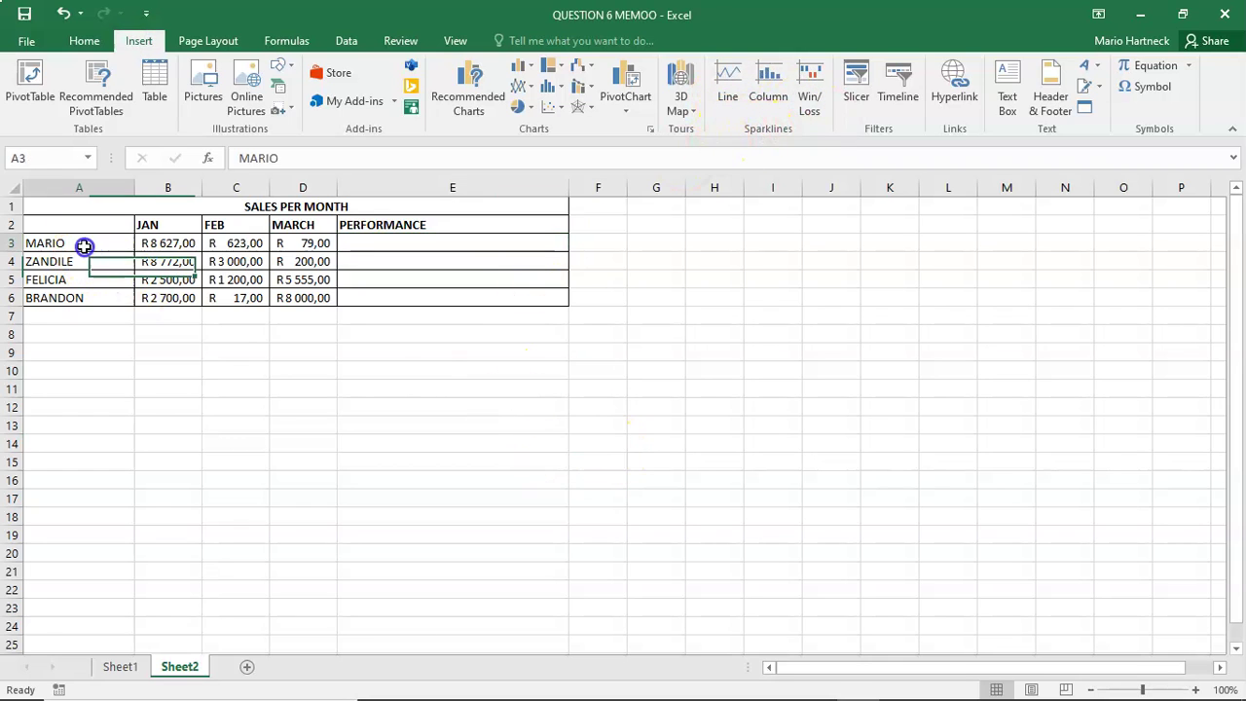
pyautogui.click(180, 247)
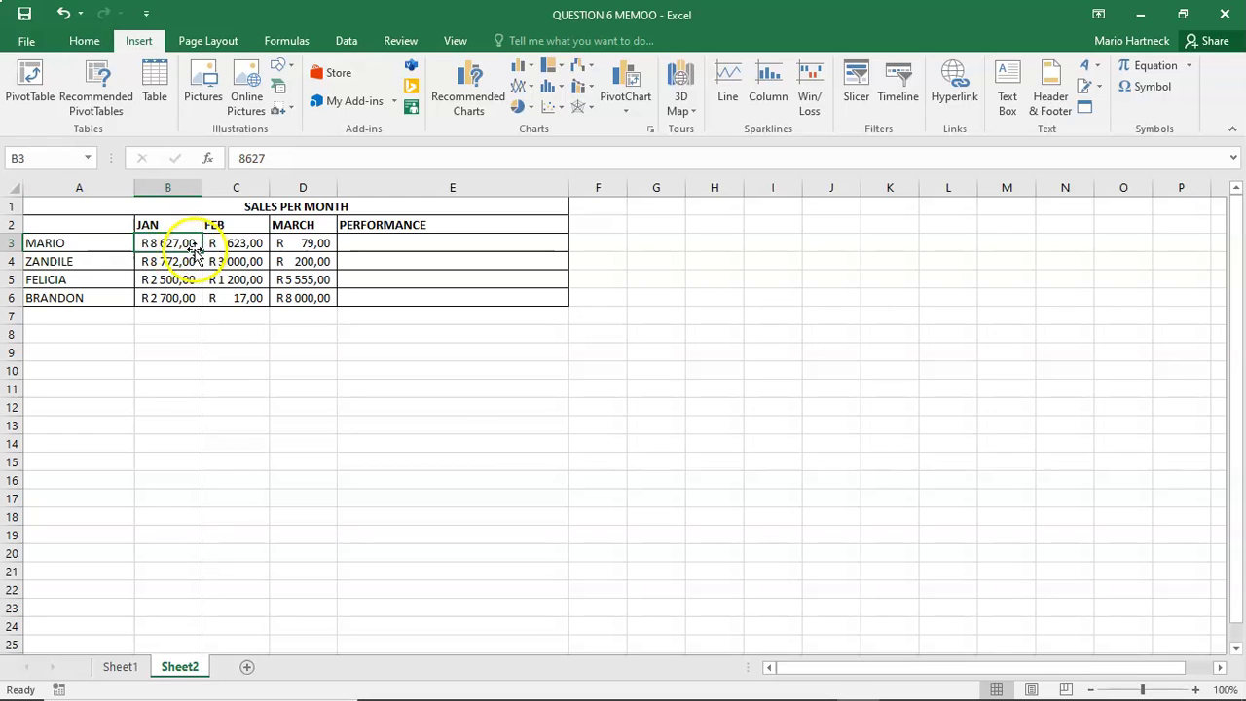
pyautogui.click(242, 242)
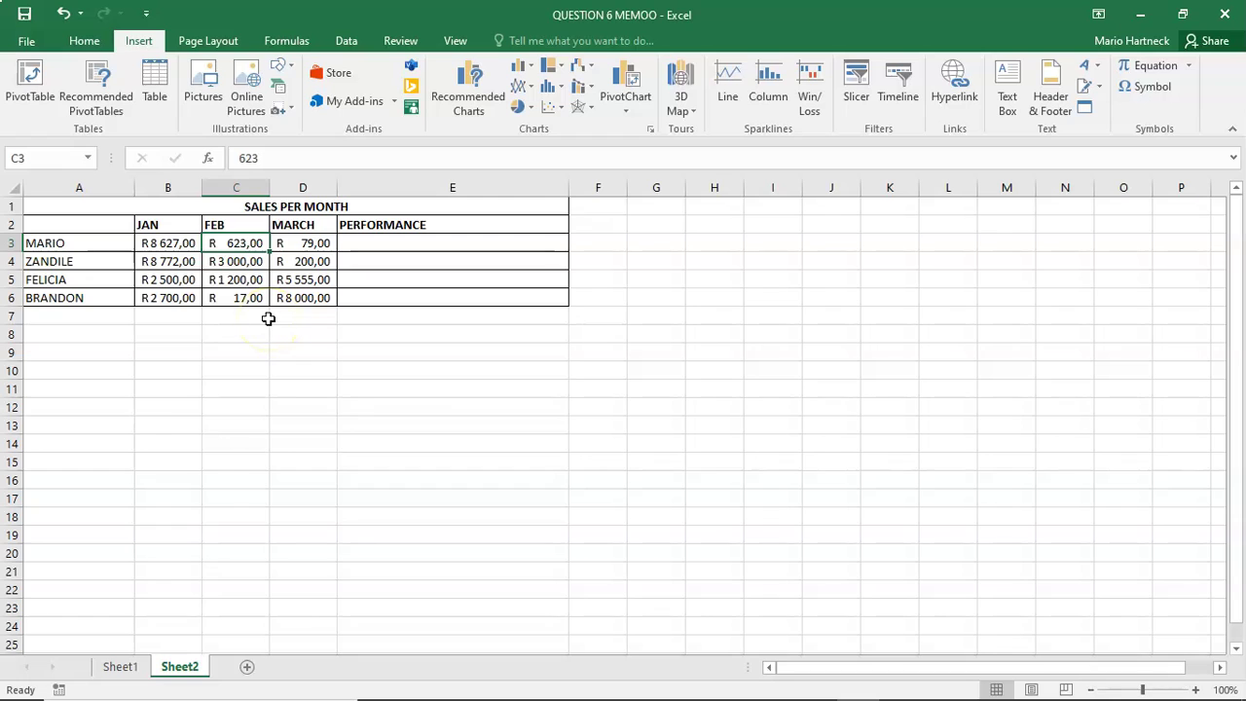
pyautogui.click(312, 243)
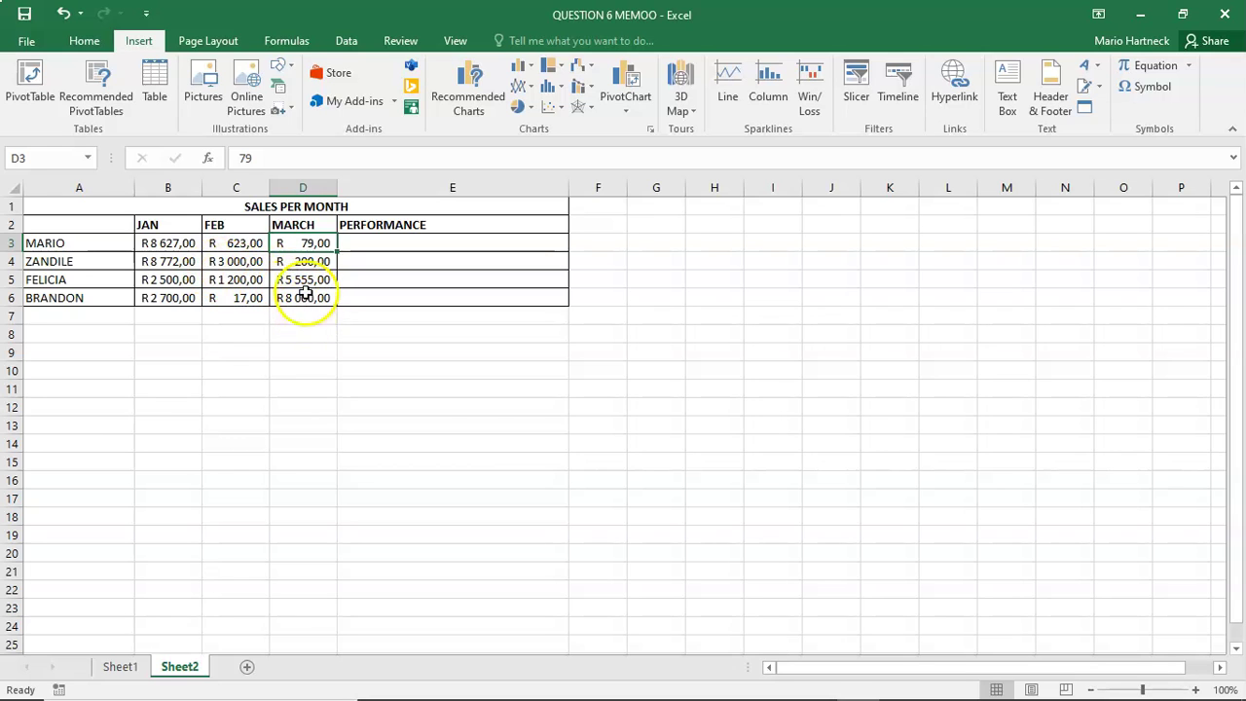
pyautogui.click(167, 306)
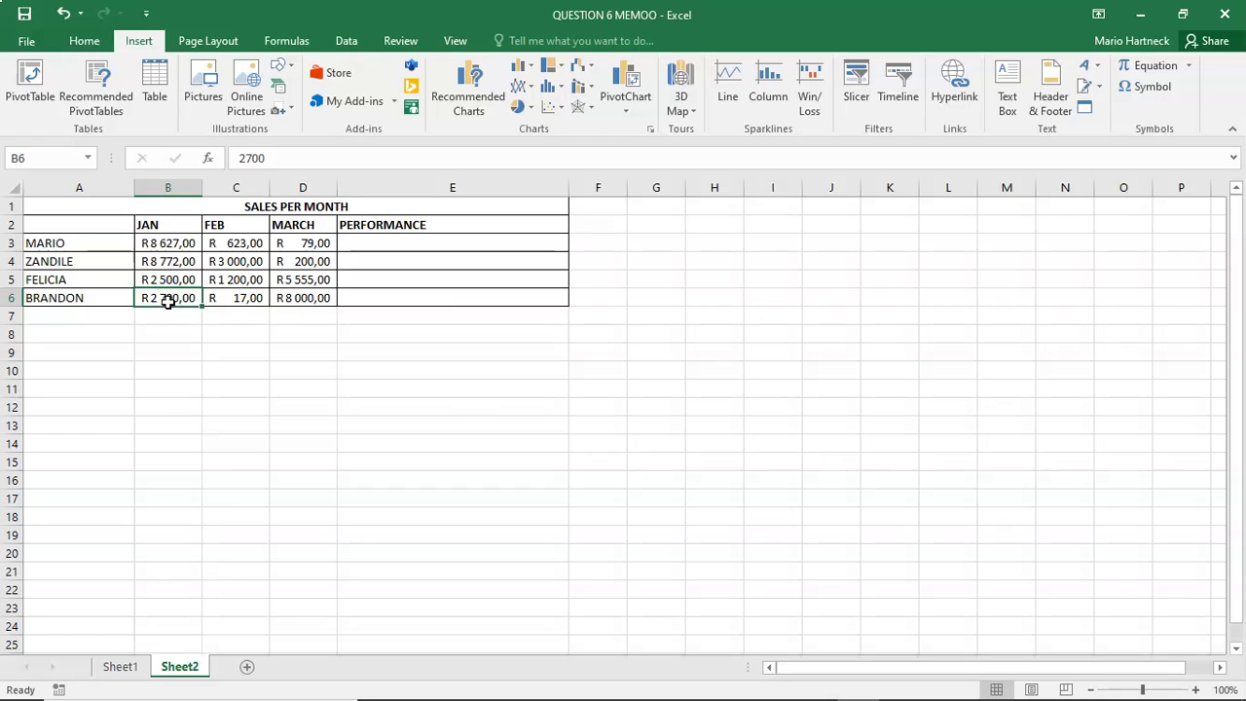
pyautogui.click(245, 296)
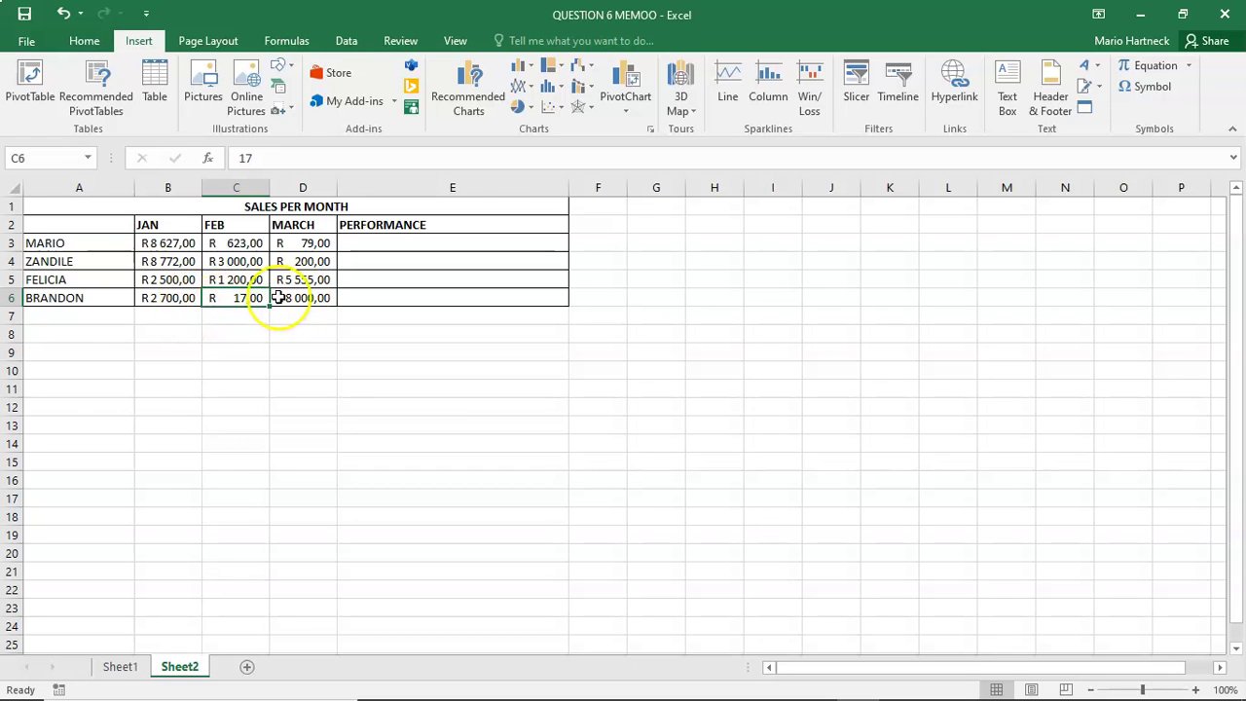
pyautogui.click(293, 302)
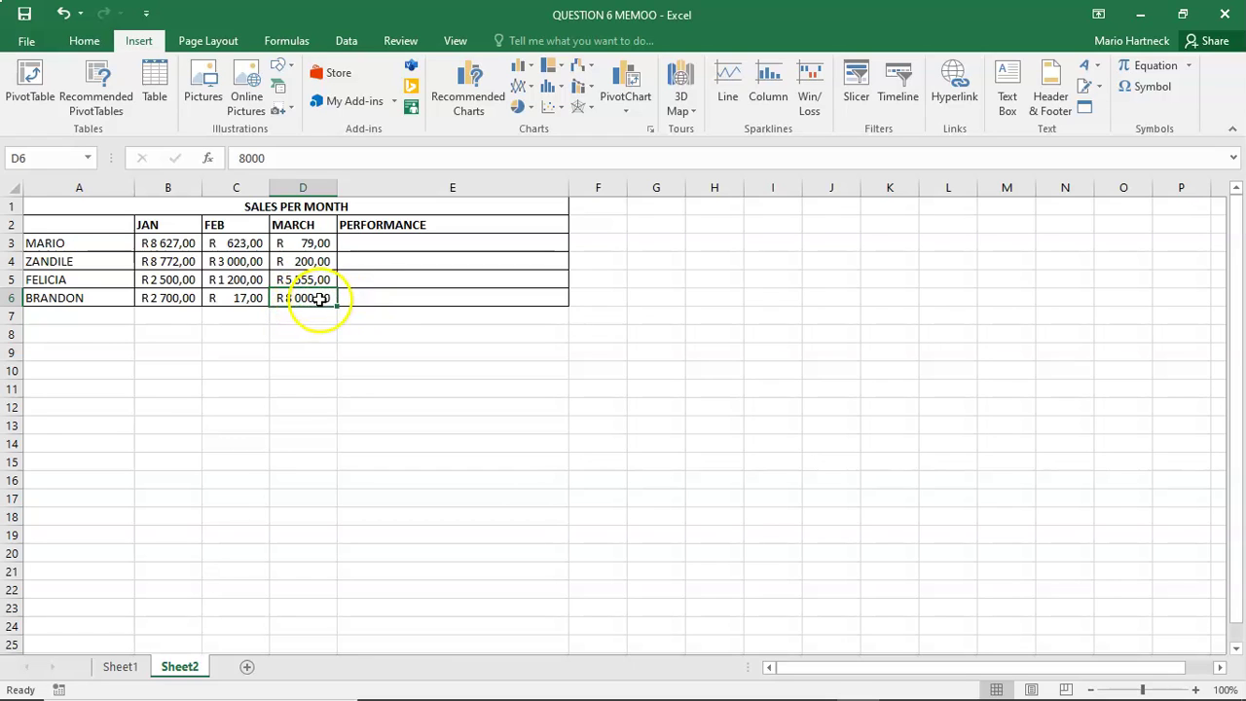
pyautogui.click(379, 298)
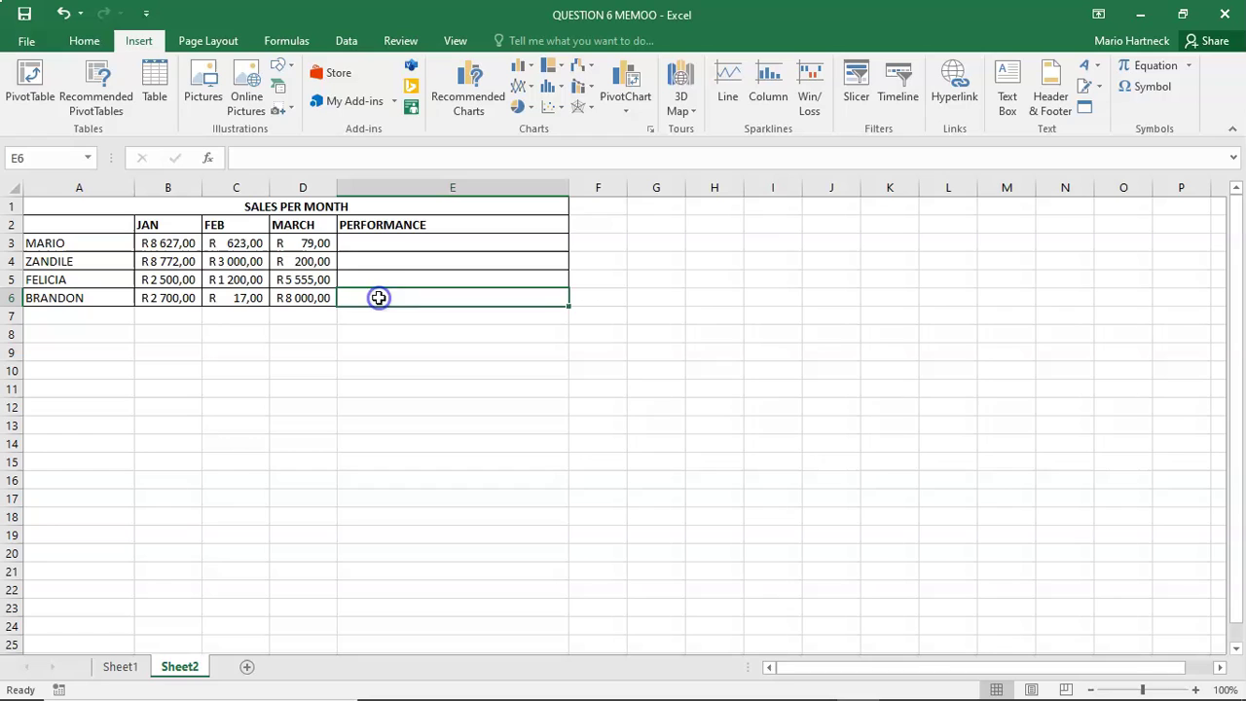
pyautogui.click(391, 240)
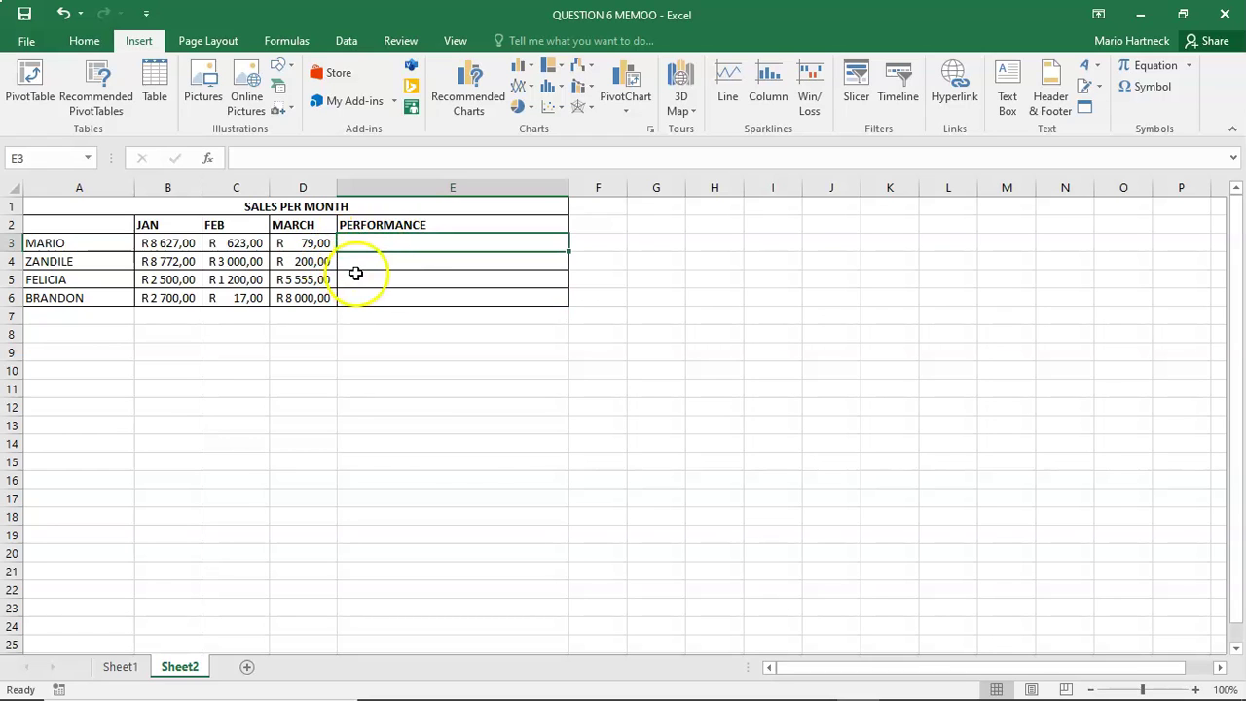
pyautogui.click(378, 260)
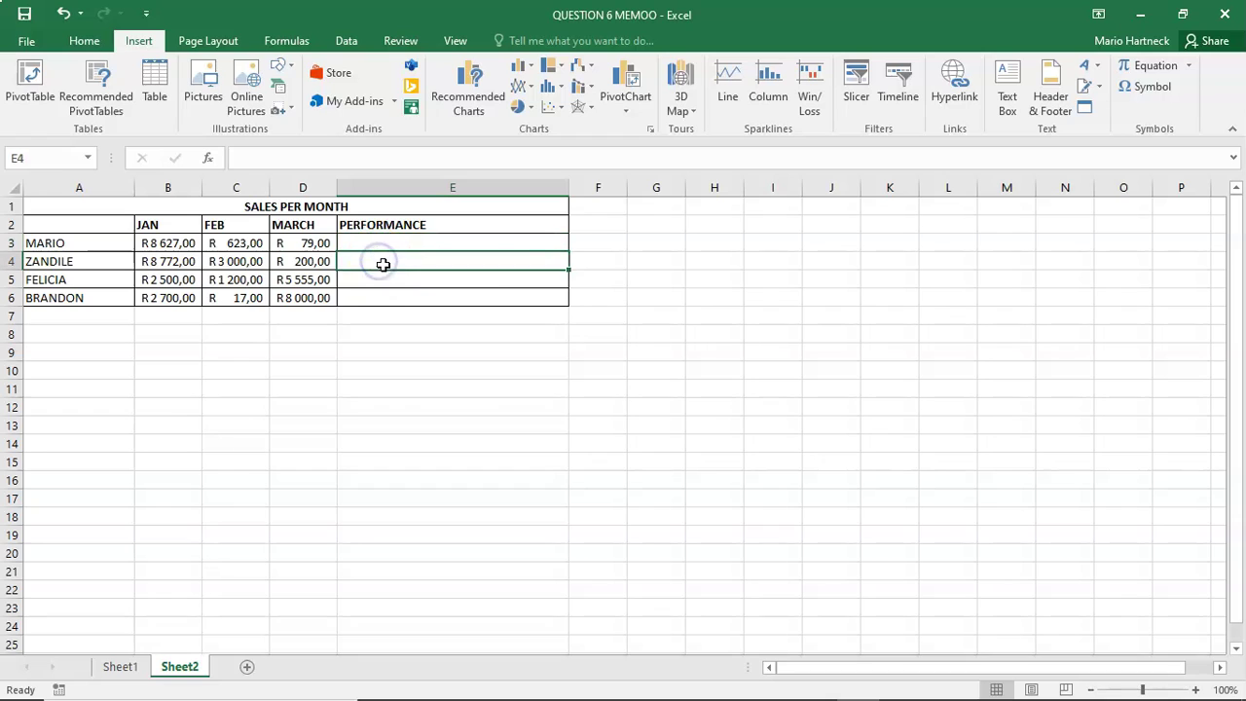
pyautogui.click(360, 284)
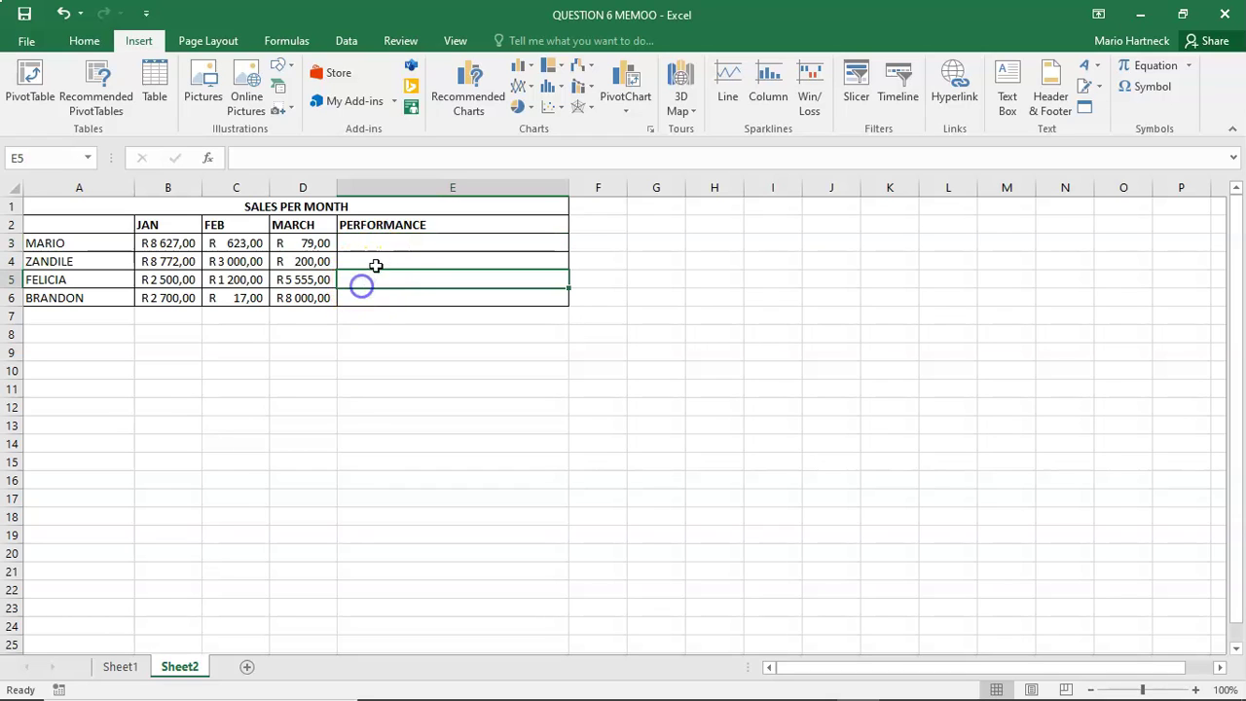
pyautogui.click(418, 409)
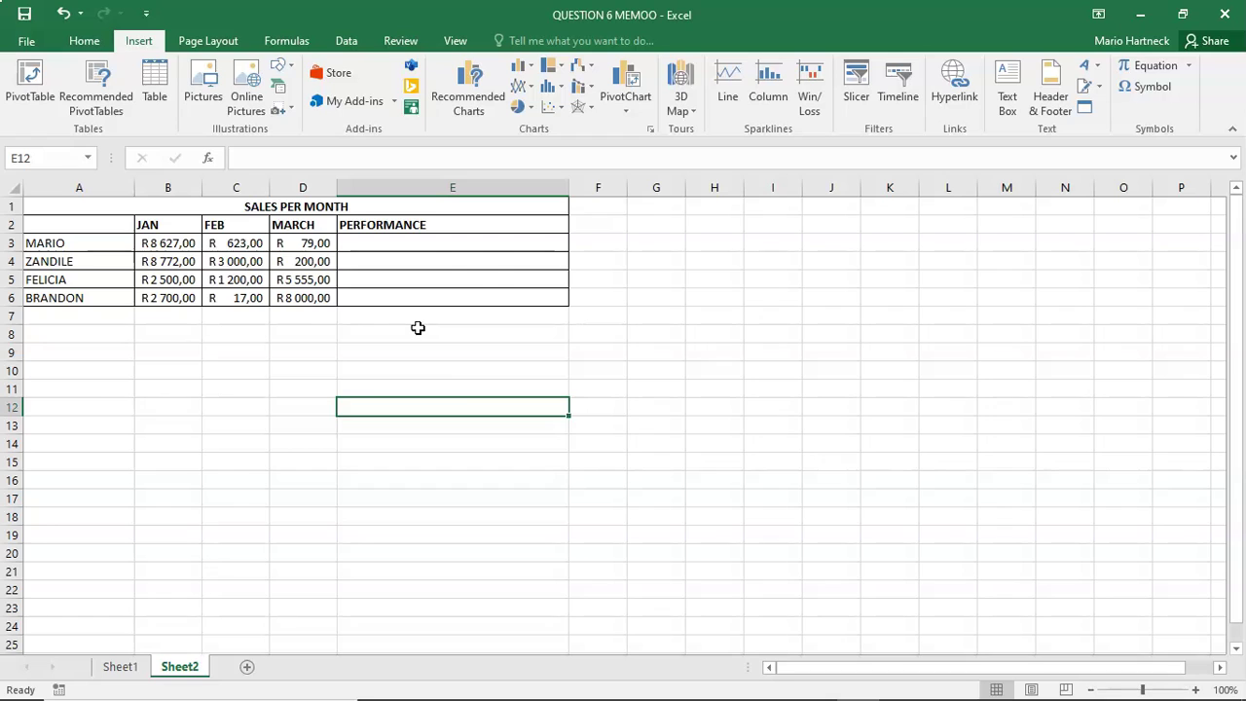
# Step: Insert a Column sparkline in cell E3 using the data range B3:D3
pyautogui.click(452, 244)
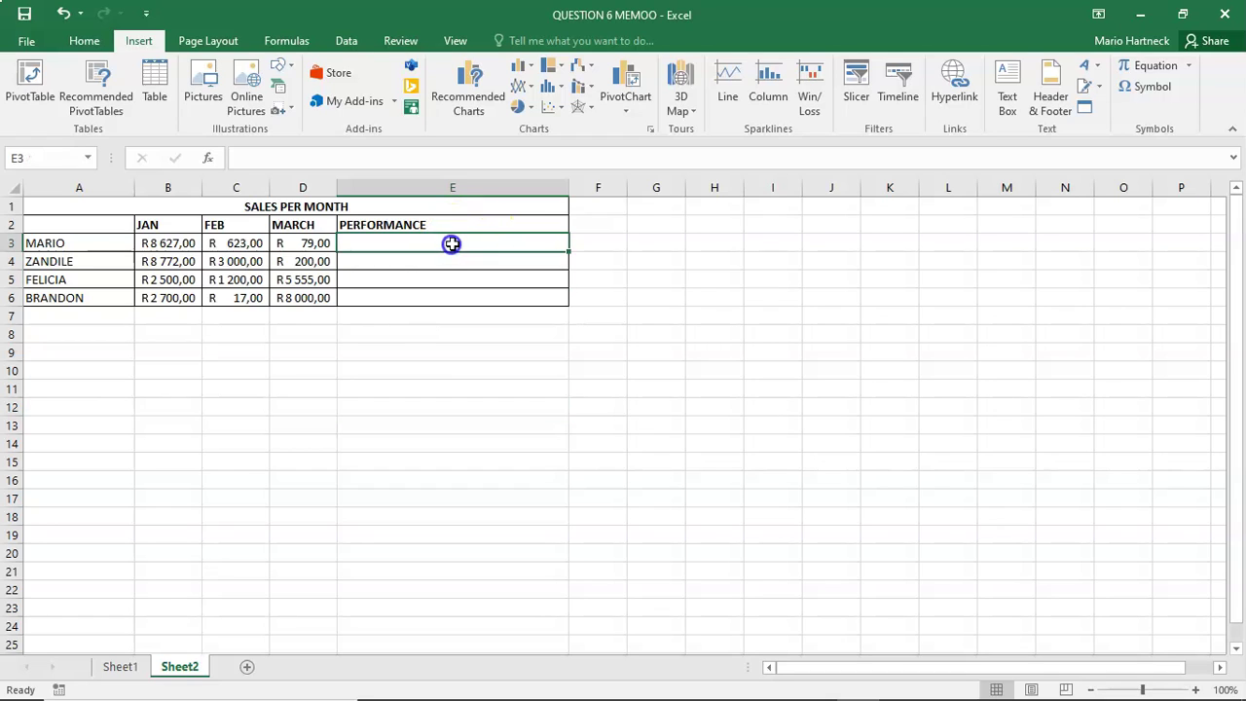
pyautogui.click(765, 85)
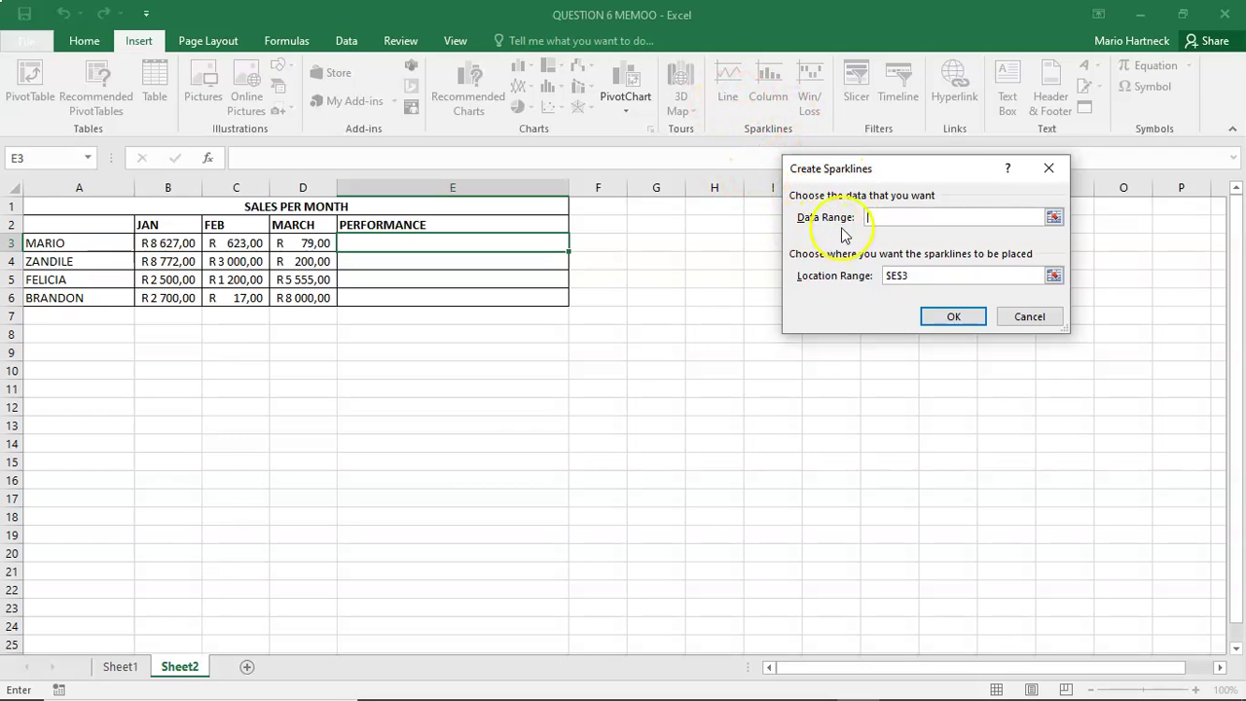
pyautogui.moveTo(193, 243); pyautogui.dragTo(283, 244)
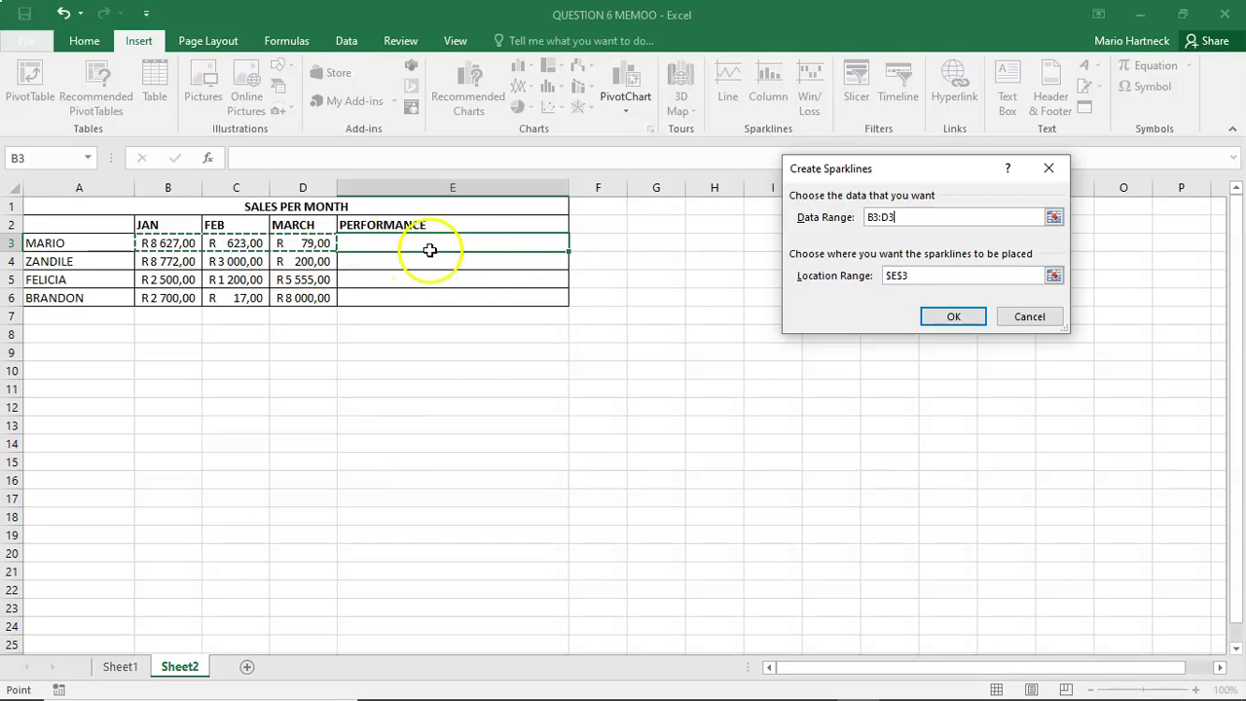
pyautogui.click(950, 316)
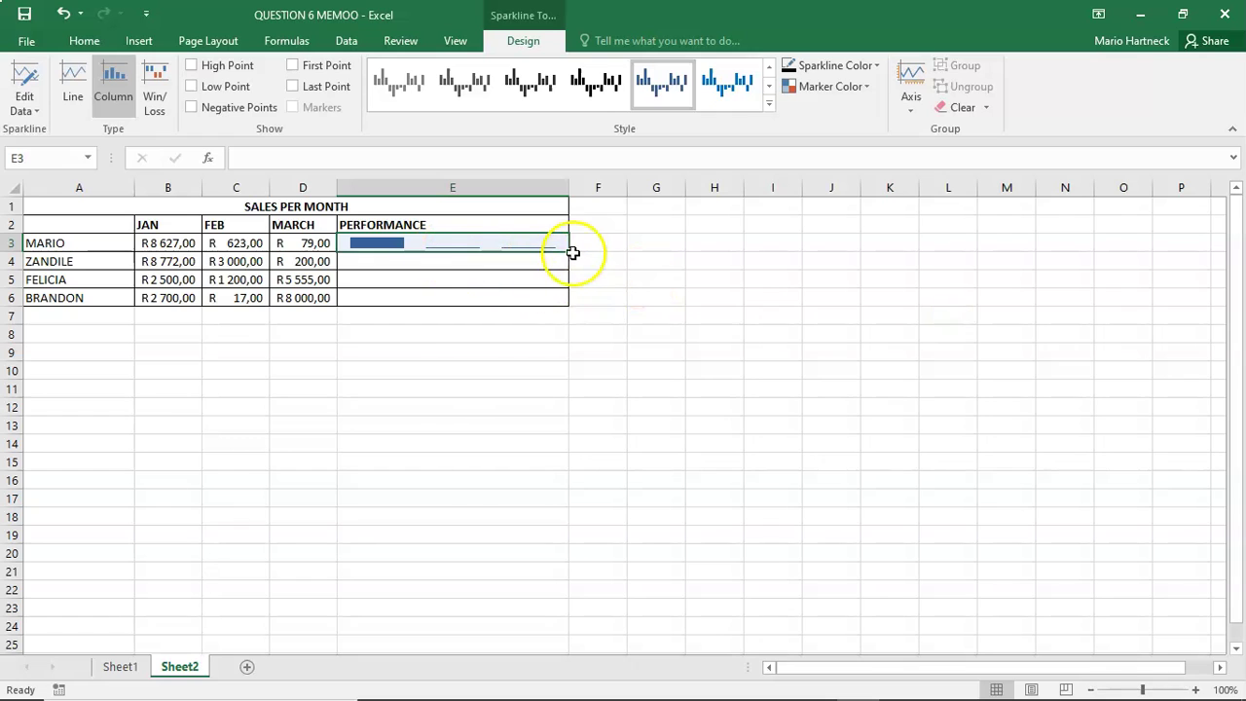
# Step: Fill the column sparkline in E3 down to E6 and make rows 3 to 6 taller
pyautogui.moveTo(569, 253); pyautogui.dragTo(563, 305)
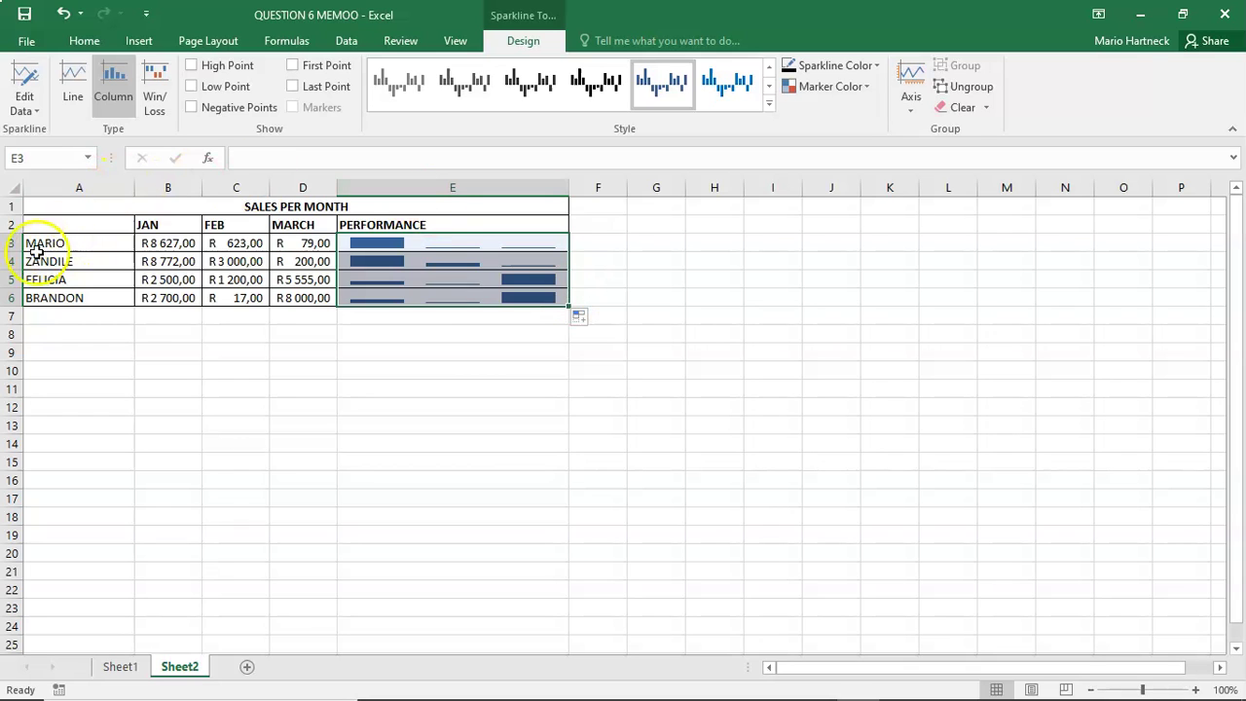
pyautogui.moveTo(17, 255); pyautogui.dragTo(10, 531)
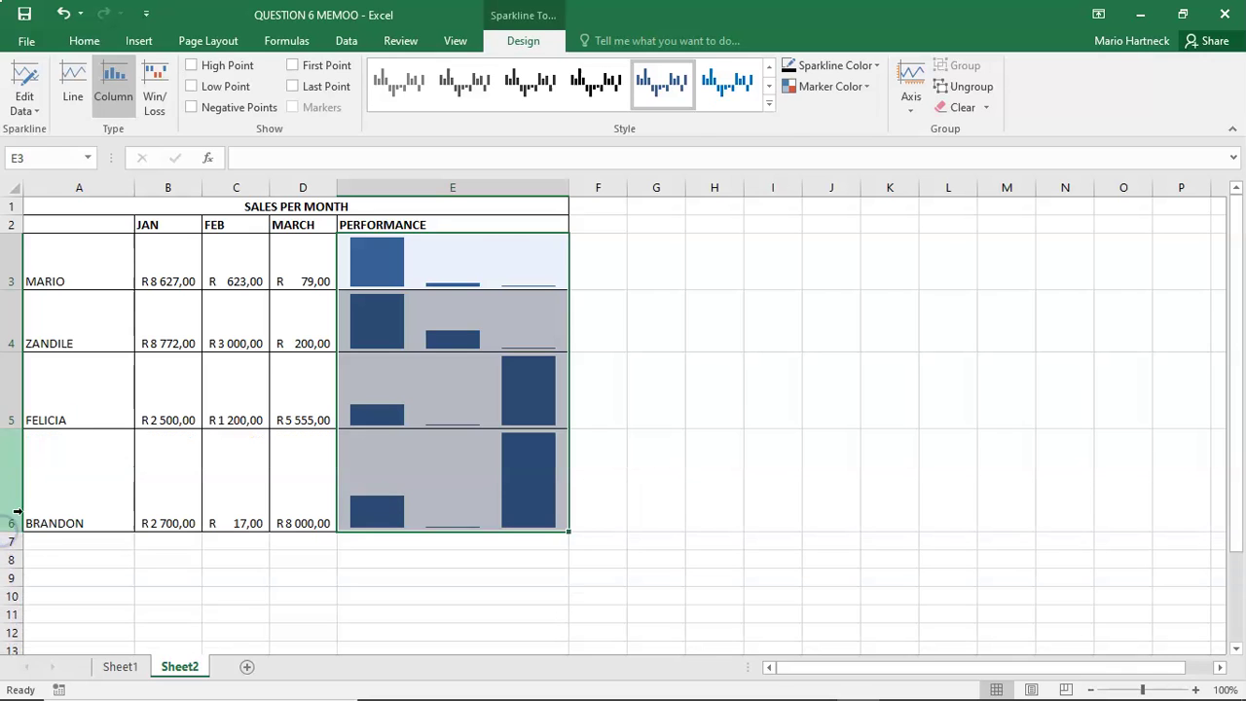
pyautogui.click(827, 484)
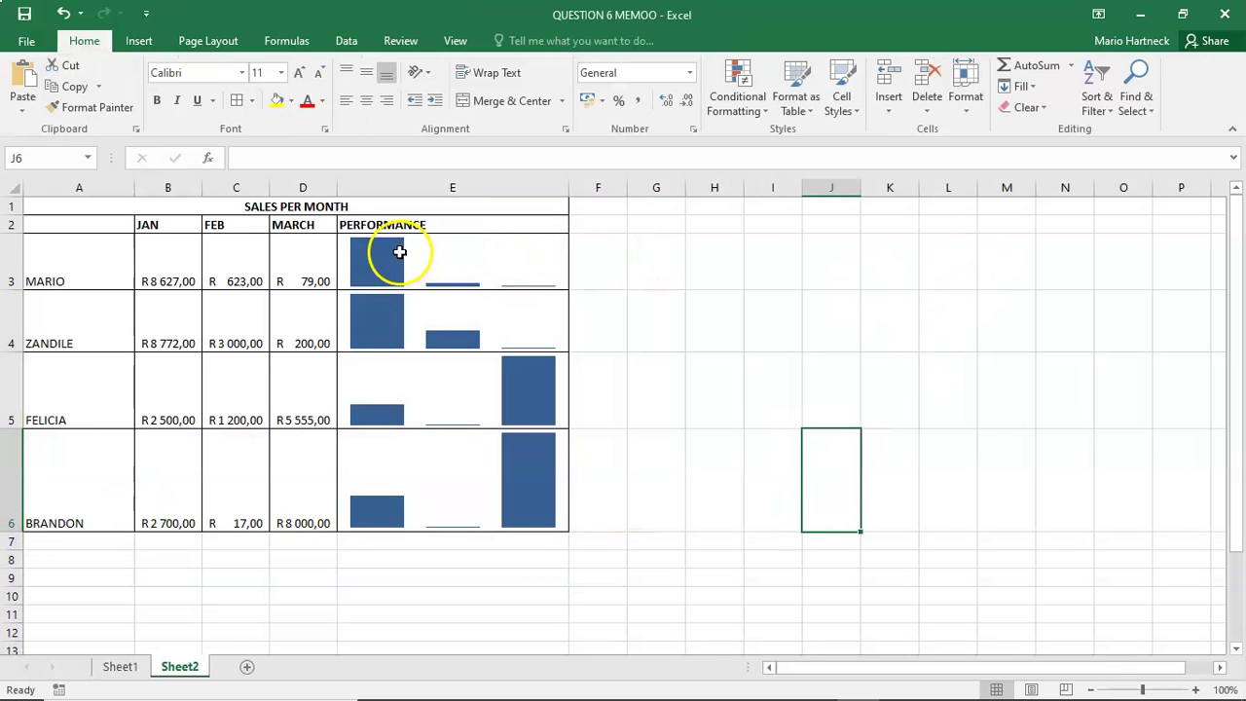
# Step: Change the sparklines in E3:E6 to the Line type and mark their High Point, Low Point and Negative Points
pyautogui.click(425, 255)
pyautogui.click(496, 266)
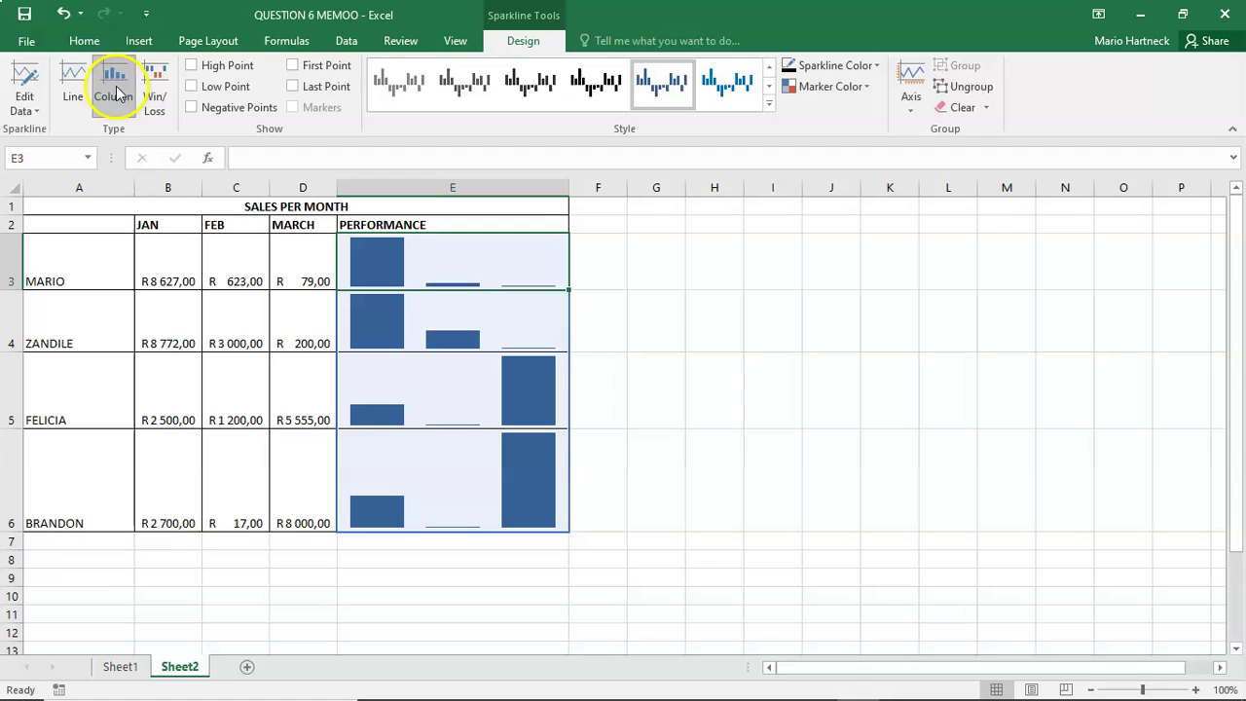
pyautogui.click(73, 83)
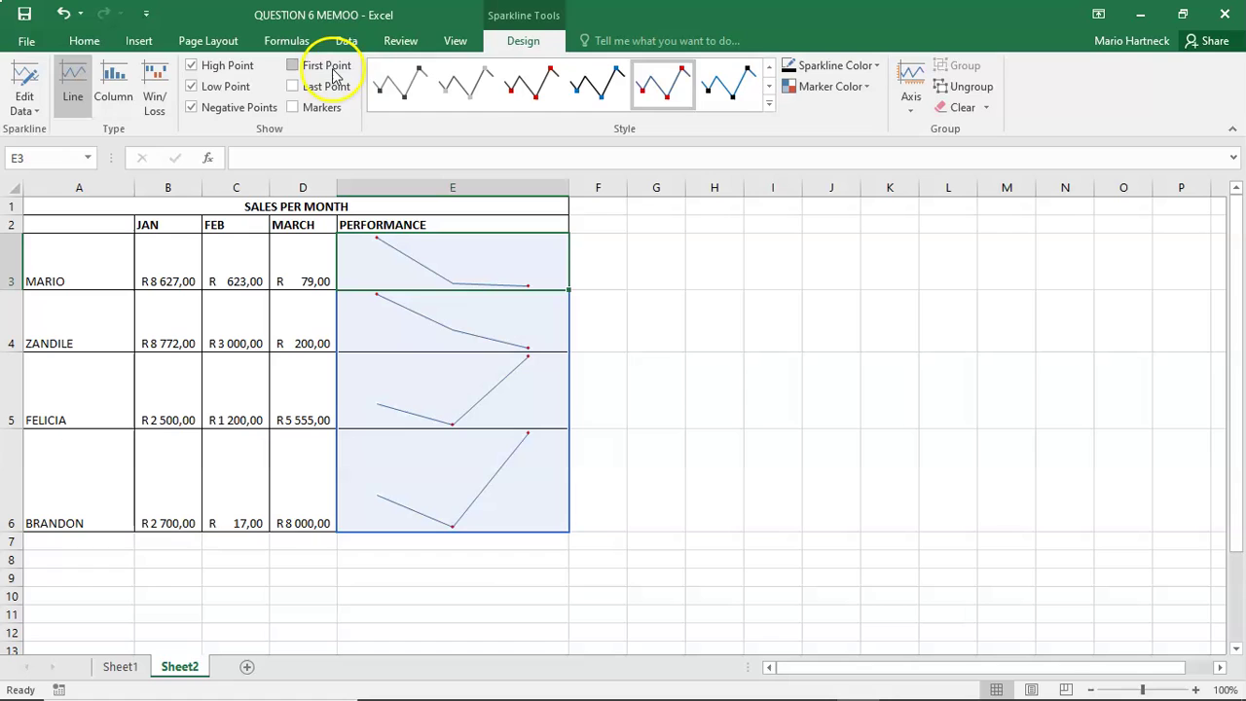
# Step: Try several styles on the line sparklines in E3:E6, finishing on the blue line with red markers
pyautogui.click(506, 86)
pyautogui.click(592, 86)
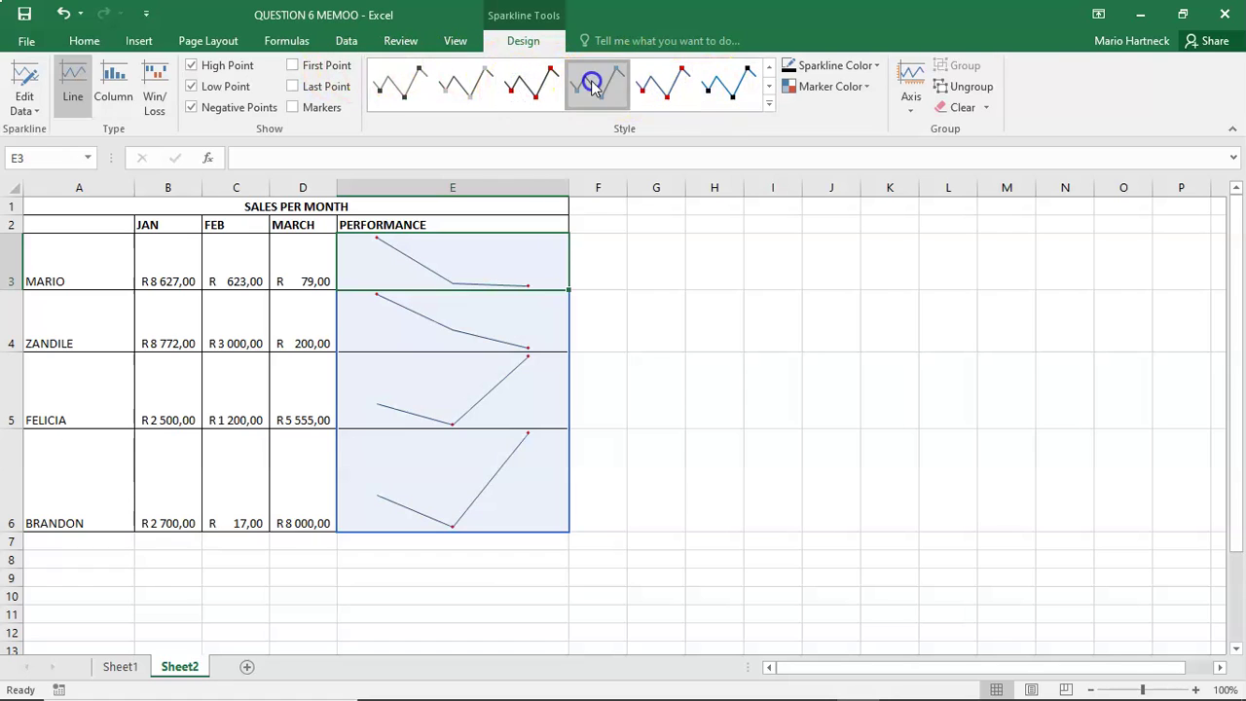
pyautogui.click(644, 87)
pyautogui.click(705, 87)
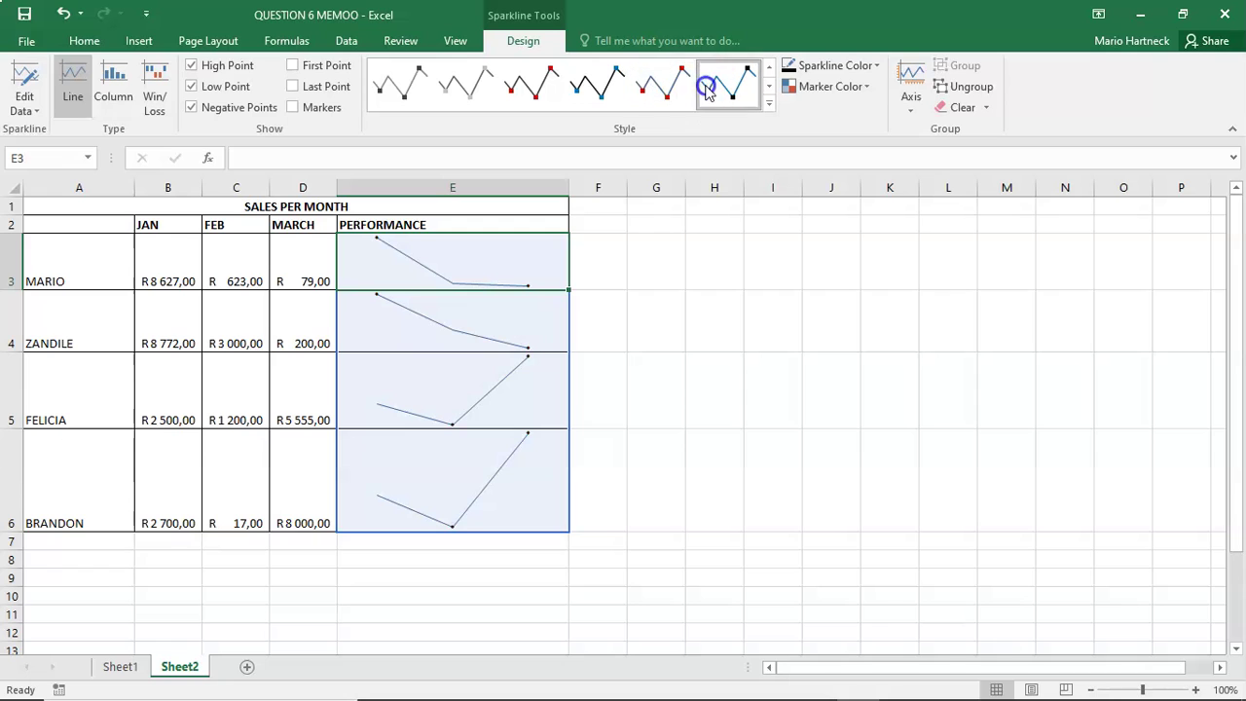
pyautogui.click(658, 85)
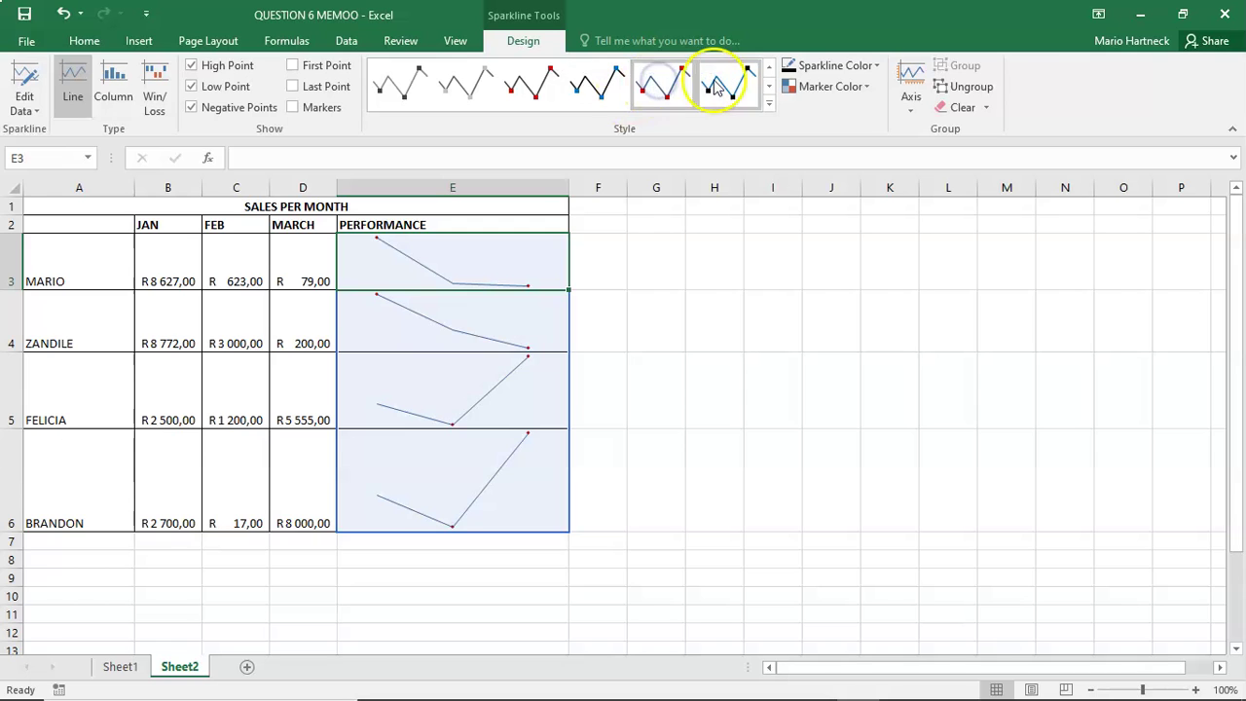
pyautogui.click(715, 88)
pyautogui.click(654, 87)
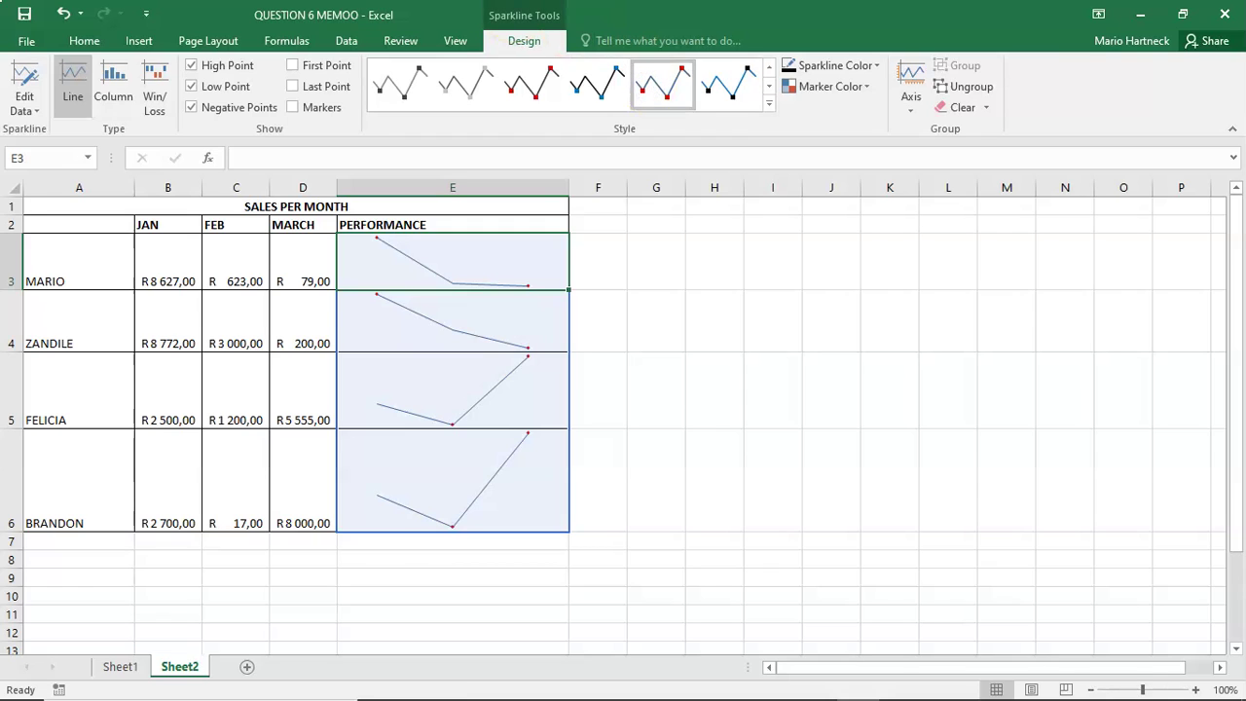
# Step: Change the sparklines in the PERFORMANCE column back to the Column type
pyautogui.click(117, 85)
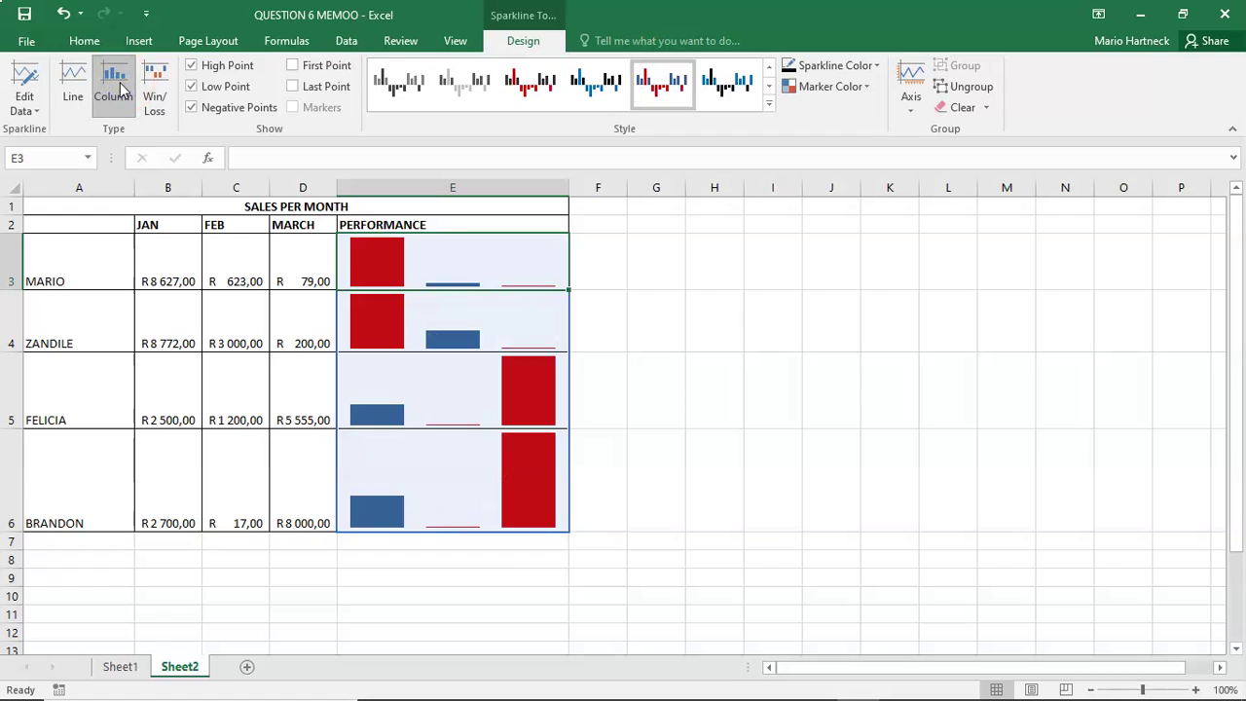
pyautogui.click(361, 259)
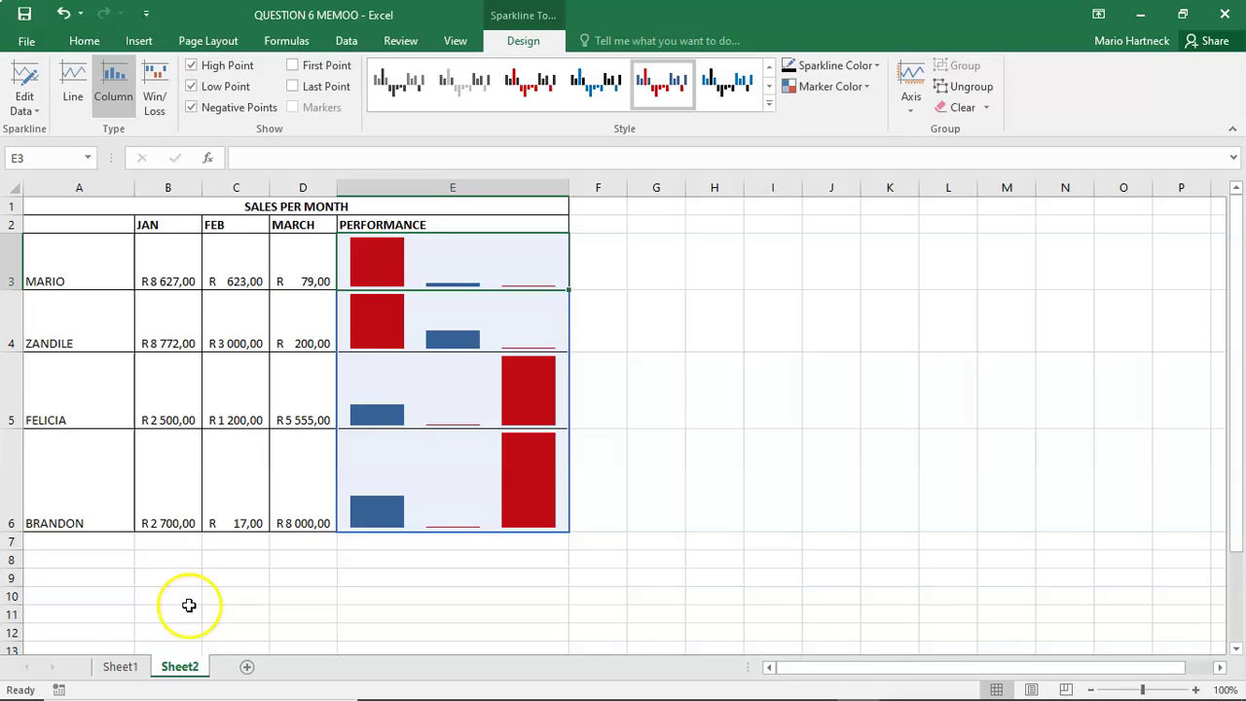
# Step: Return to Sheet1 and review the REPT formula behind the CONSUMER RATE CHART bars in H4:H7
pyautogui.click(121, 668)
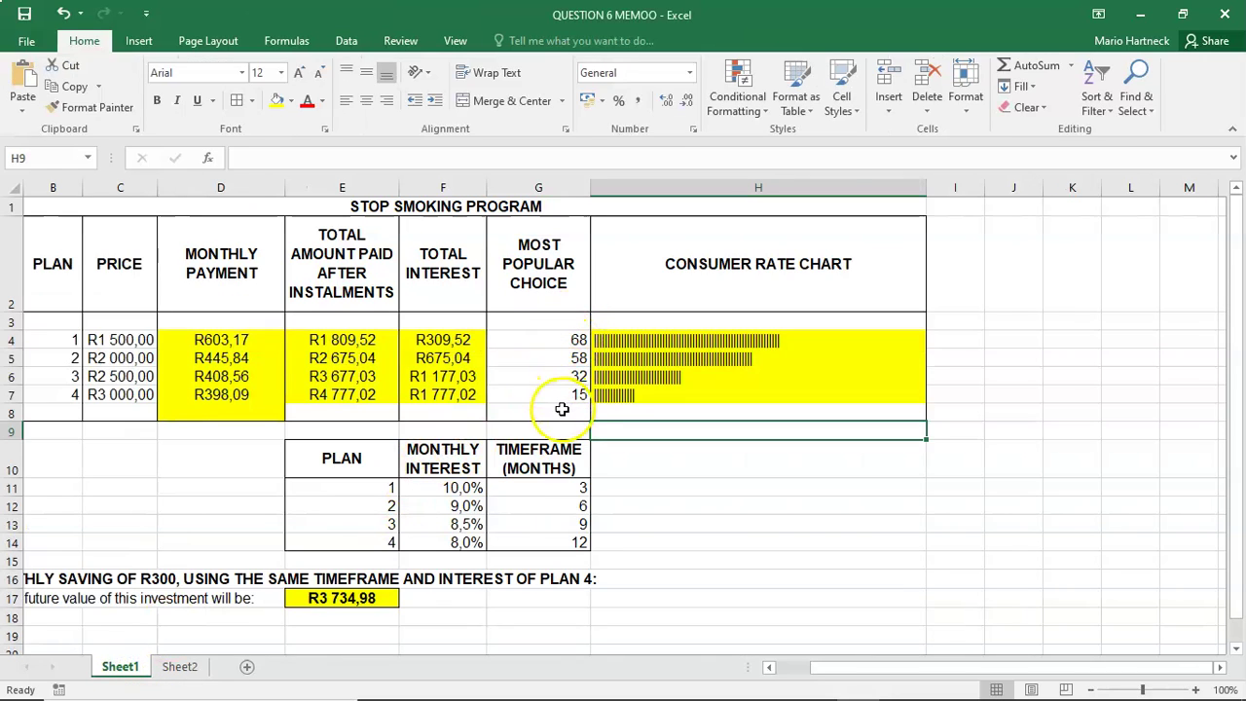
pyautogui.click(656, 339)
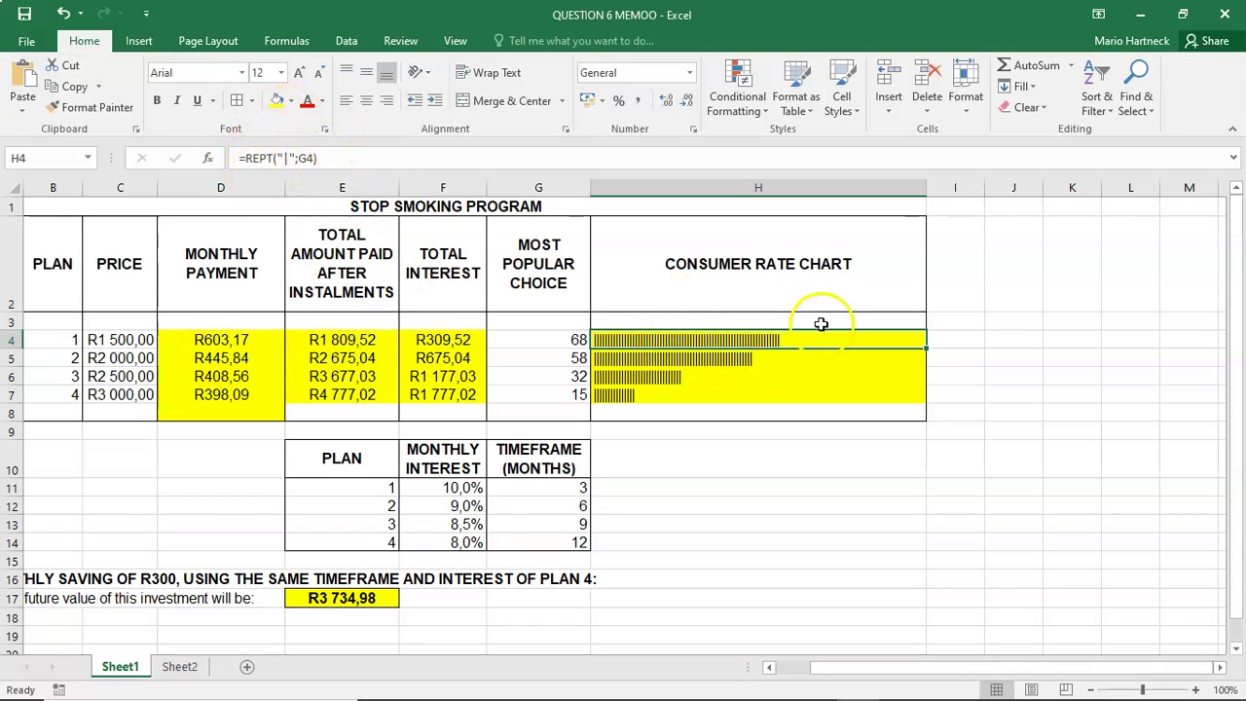
pyautogui.click(673, 394)
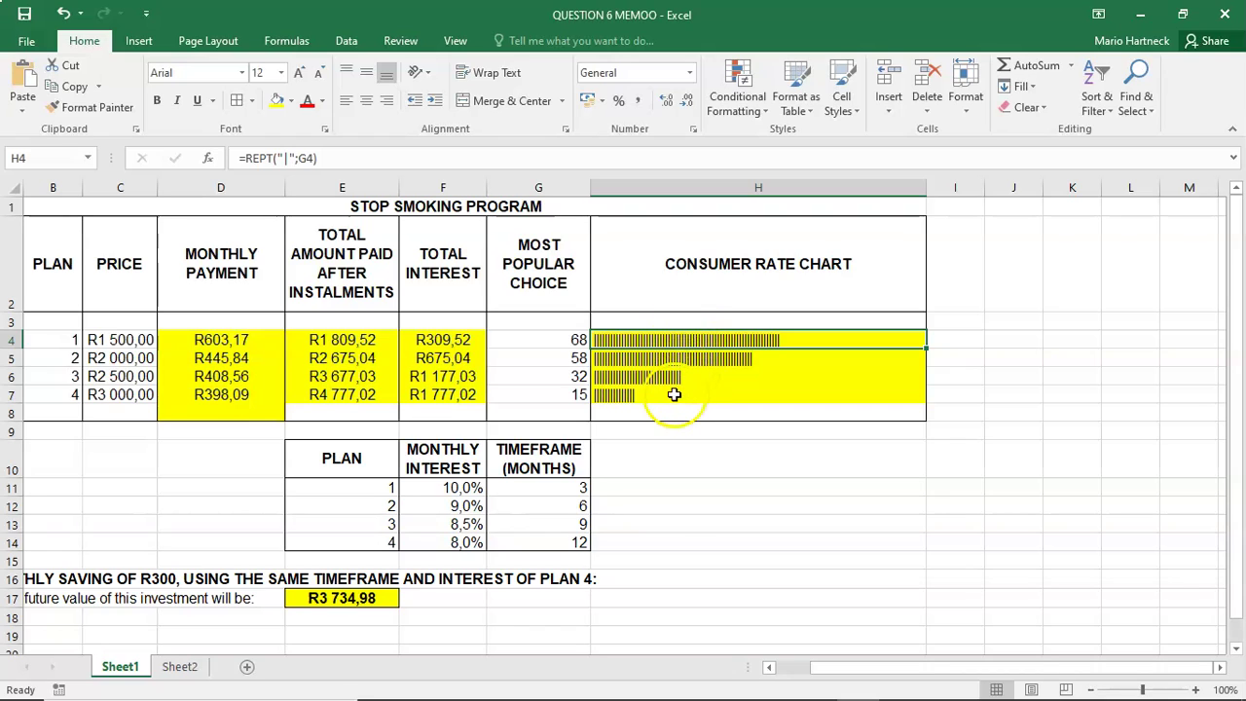